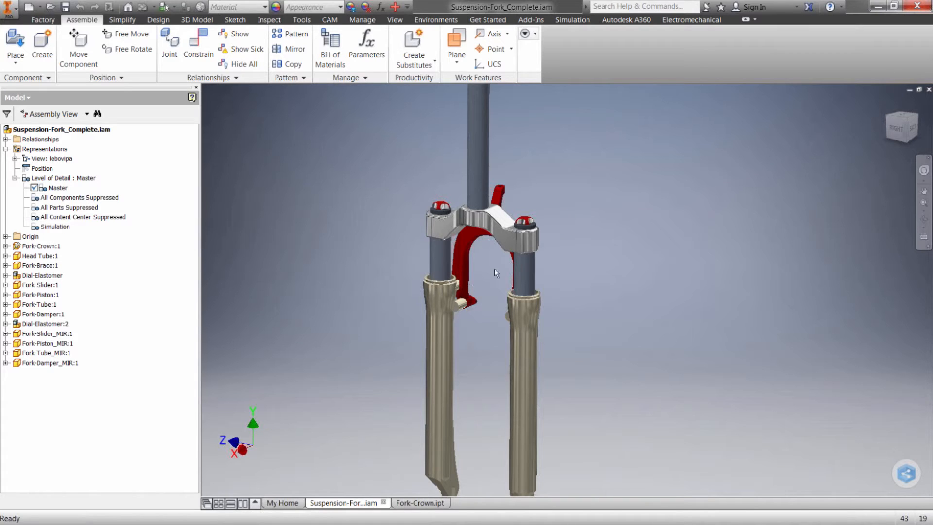
Switch to the Fork-Crown part and open Sketch1 of ExtrusionBlind1 for editing.
{"action": "left_click", "coordinate": [420, 504]}
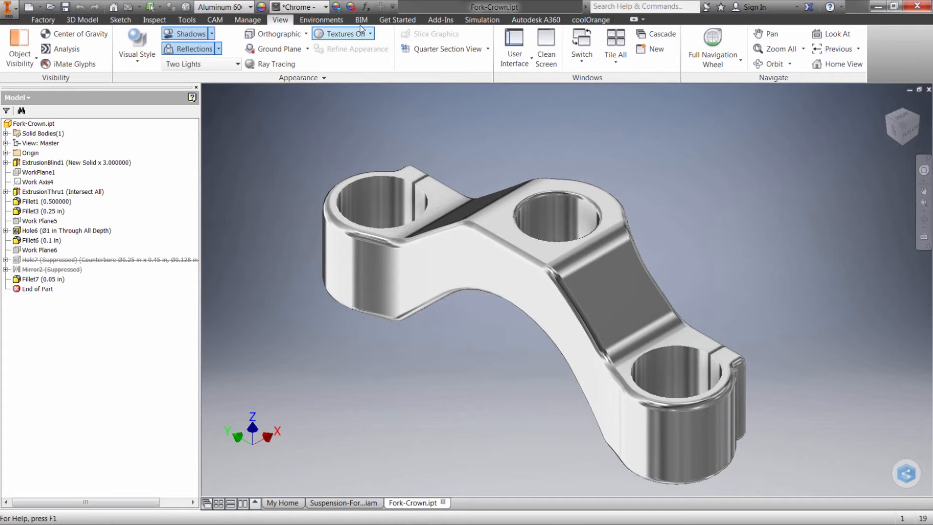
{"action": "left_click", "coordinate": [6, 163]}
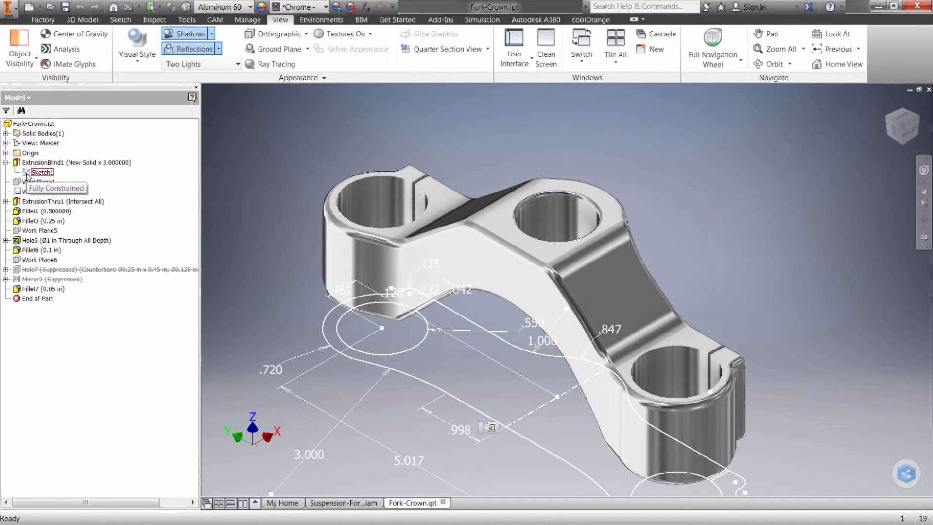
{"action": "double_click", "coordinate": [28, 174]}
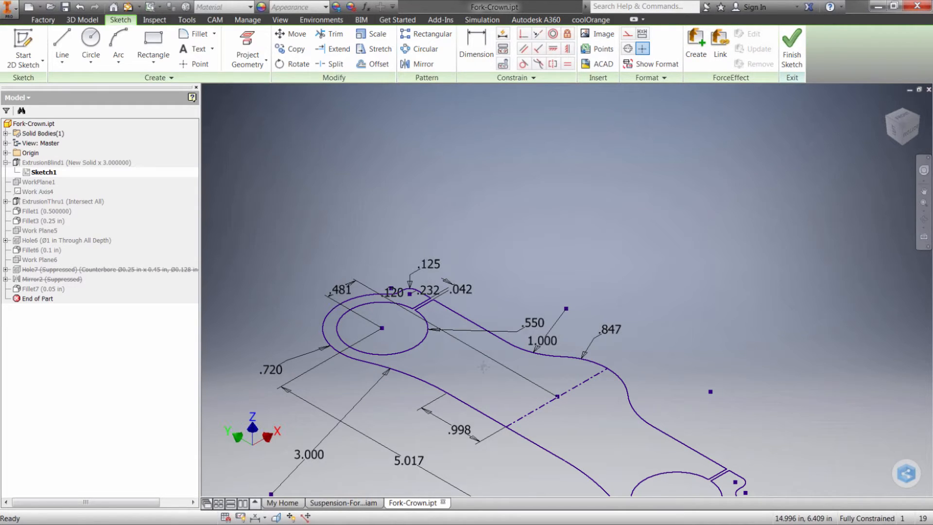
{"action": "middle_click_drag", "start_coordinate": [484, 367], "coordinate": [511, 266]}
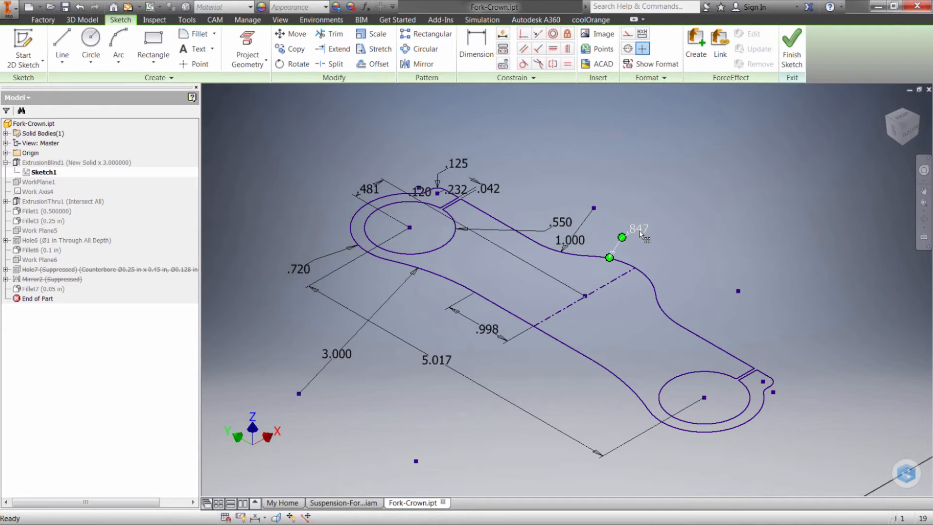
Assign the parameter name back_radii to the .847 radius dimension on the crown's back arc, keeping its value.
{"action": "double_click", "coordinate": [640, 230]}
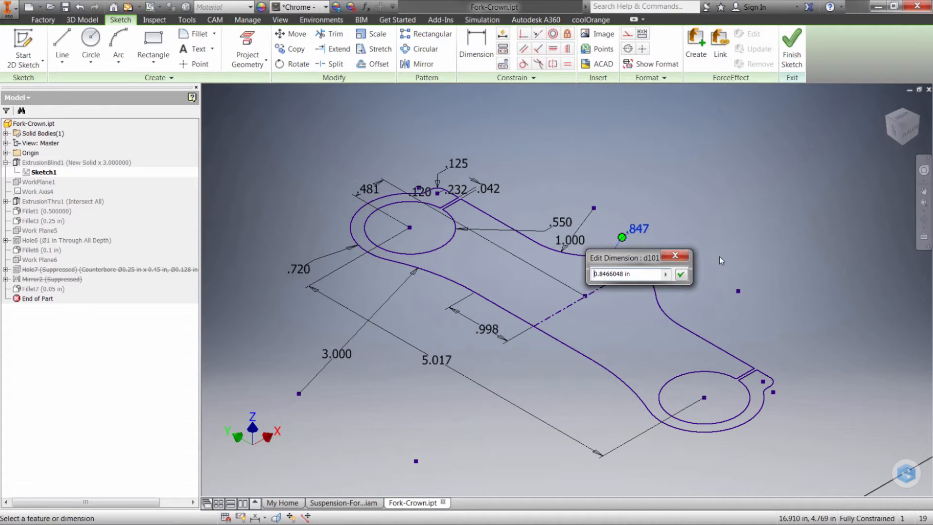
{"action": "key", "text": "Home"}
{"action": "type", "text": "back_radii="}
{"action": "key", "text": "Return"}
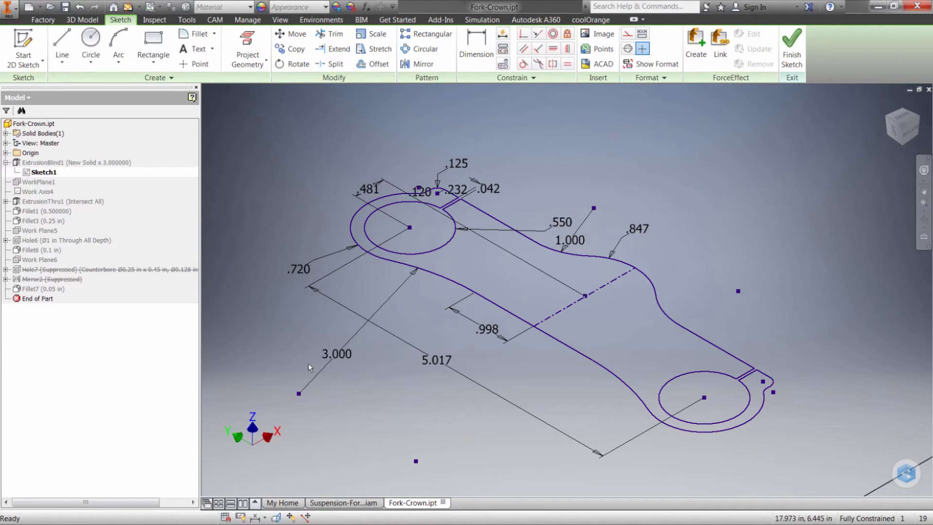
Assign the parameter name front_radius to the 3.000 radius dimension on the front arc, keeping its value, and finish the sketch.
{"action": "double_click", "coordinate": [335, 355]}
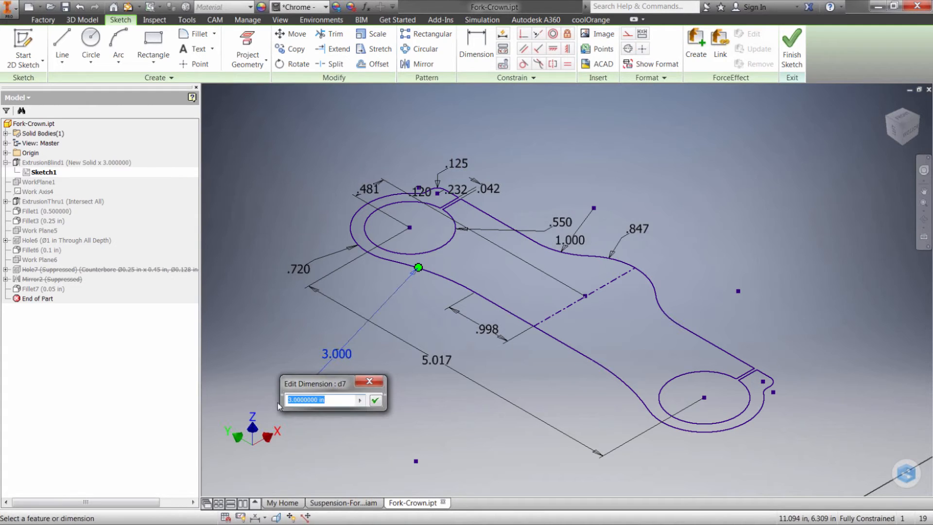
{"action": "key", "text": "Home"}
{"action": "type", "text": "front_r"}
{"action": "type", "text": "adius"}
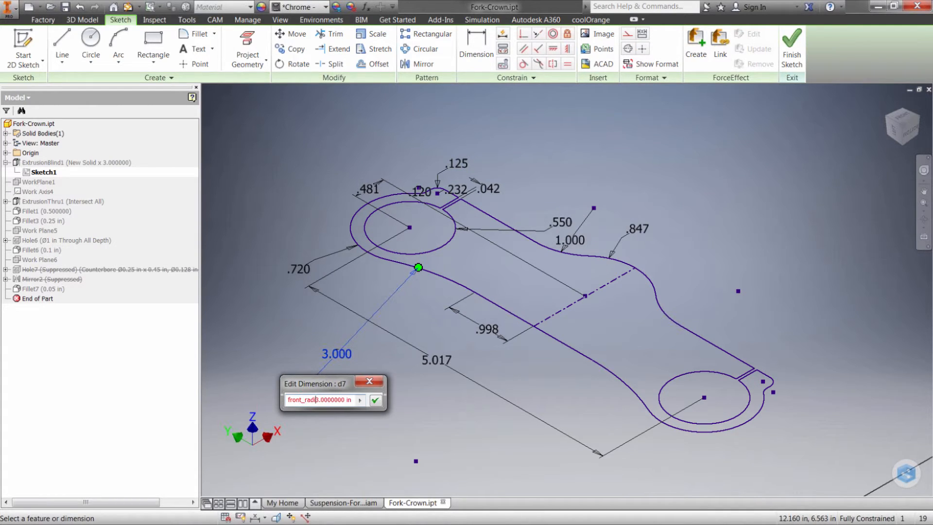
{"action": "type", "text": "="}
{"action": "key", "text": "Return"}
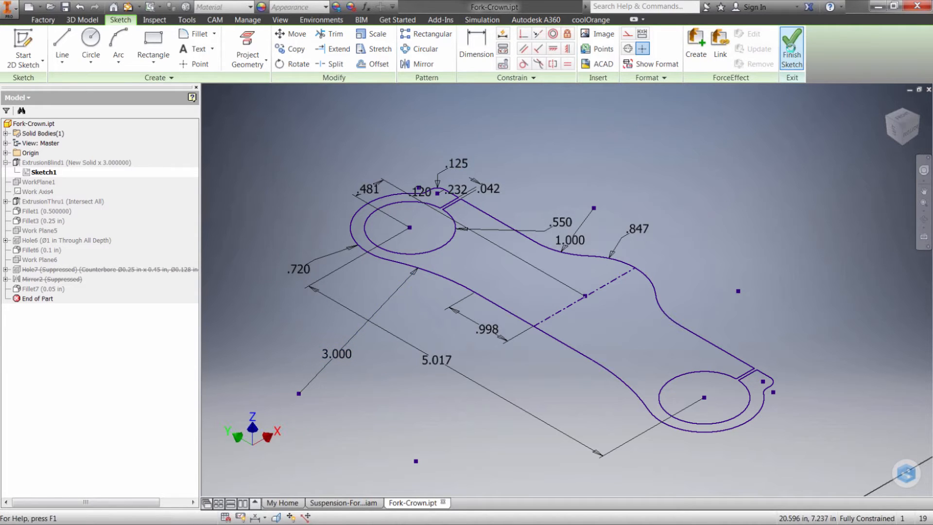
{"action": "left_click", "coordinate": [790, 47]}
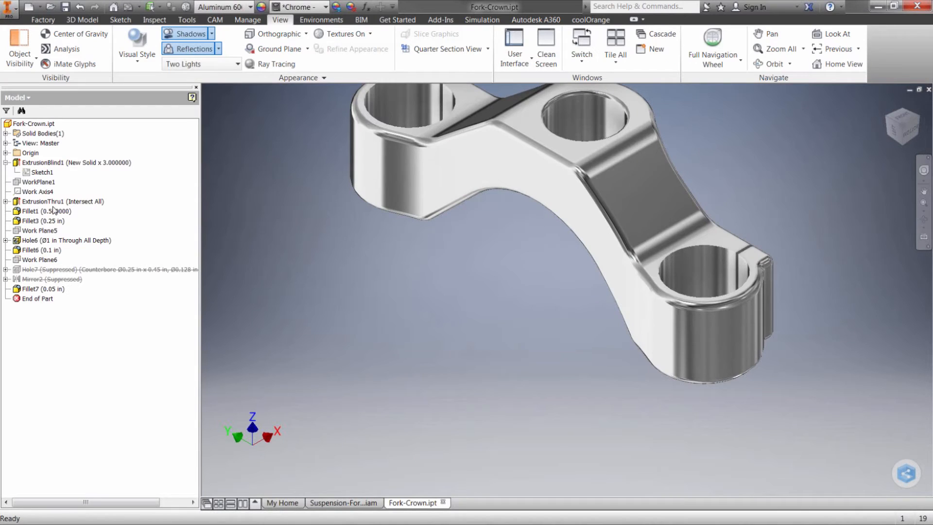
Open Sketch9 of ExtrusionThru1 for editing.
{"action": "left_click", "coordinate": [6, 202]}
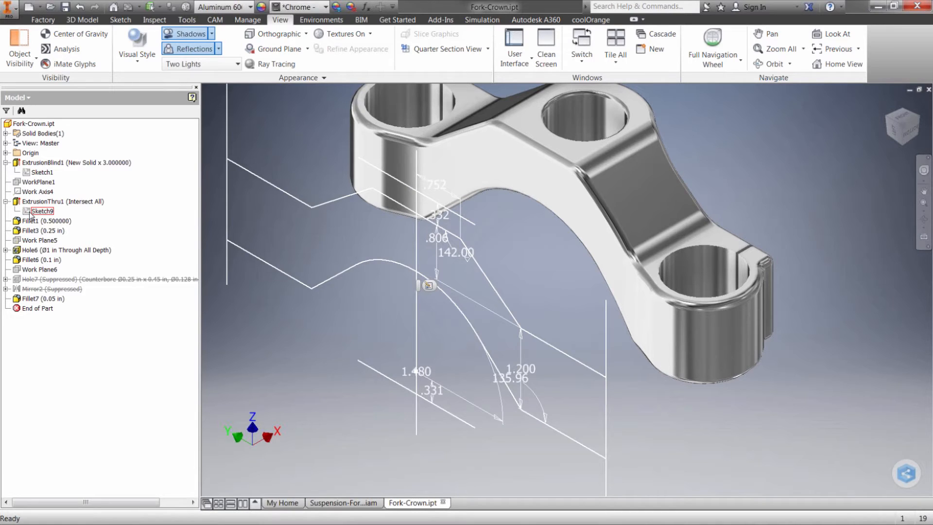
{"action": "double_click", "coordinate": [30, 212]}
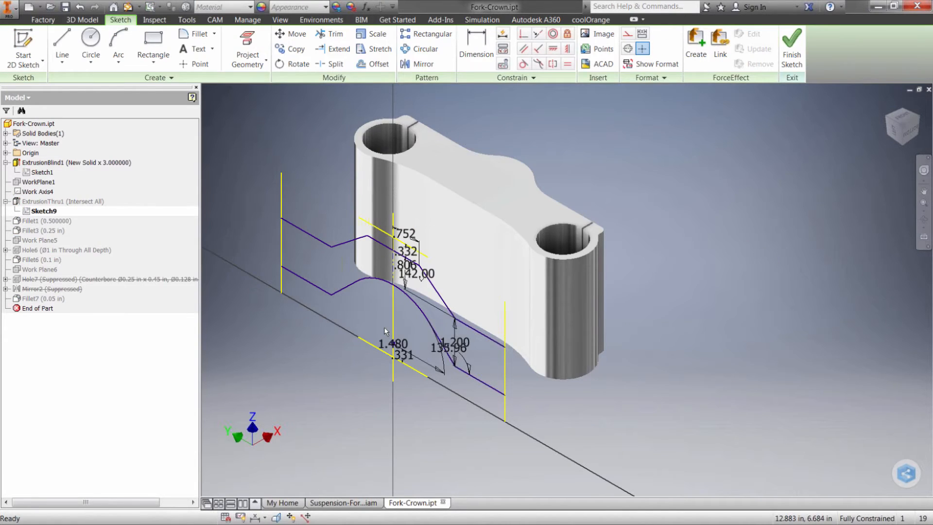
{"action": "scroll", "coordinate": [393, 334], "scroll_direction": "up", "scroll_amount": 3}
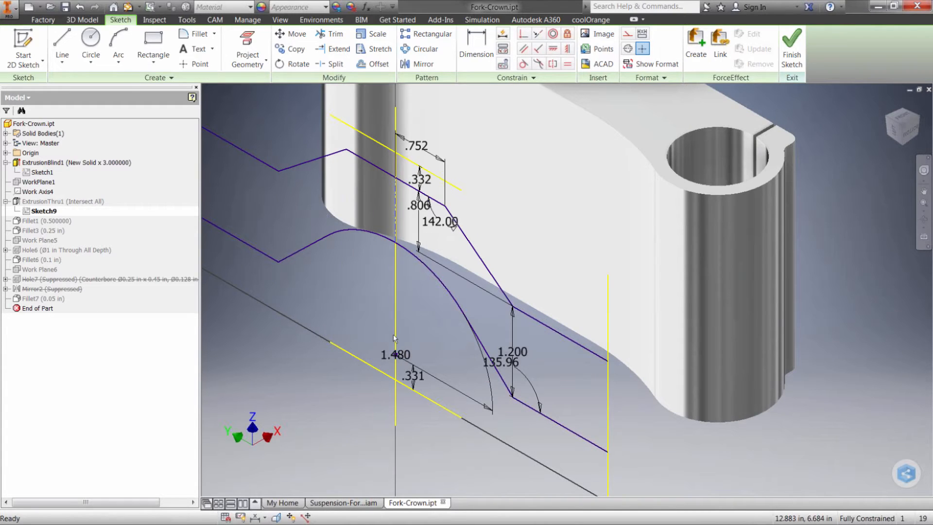
{"action": "scroll", "coordinate": [392, 334], "scroll_direction": "up", "scroll_amount": 2}
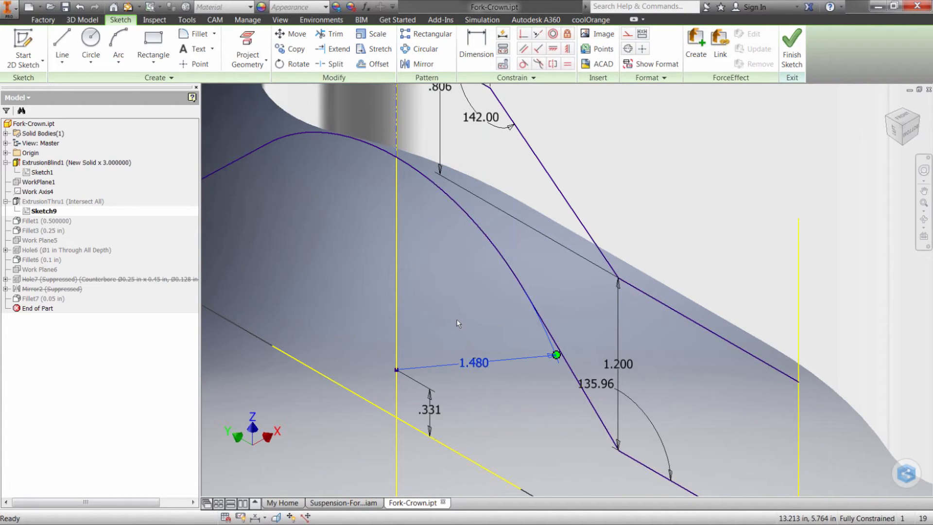
{"action": "scroll", "coordinate": [459, 324], "scroll_direction": "down", "scroll_amount": 2}
Try to assign the parameter name Bottom_Radius to the 1.480 radius dimension of the lower arc.
{"action": "double_click", "coordinate": [467, 345]}
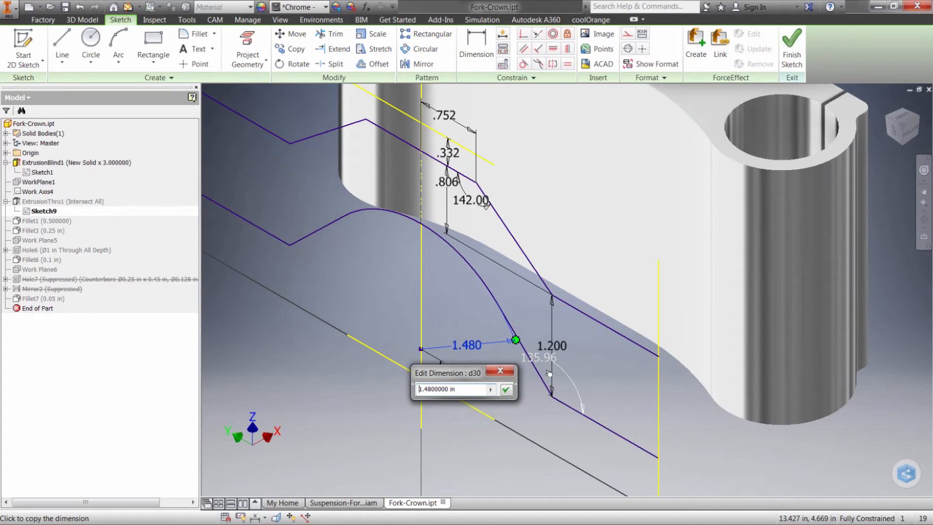
{"action": "type", "text": "Bottom_Radius"}
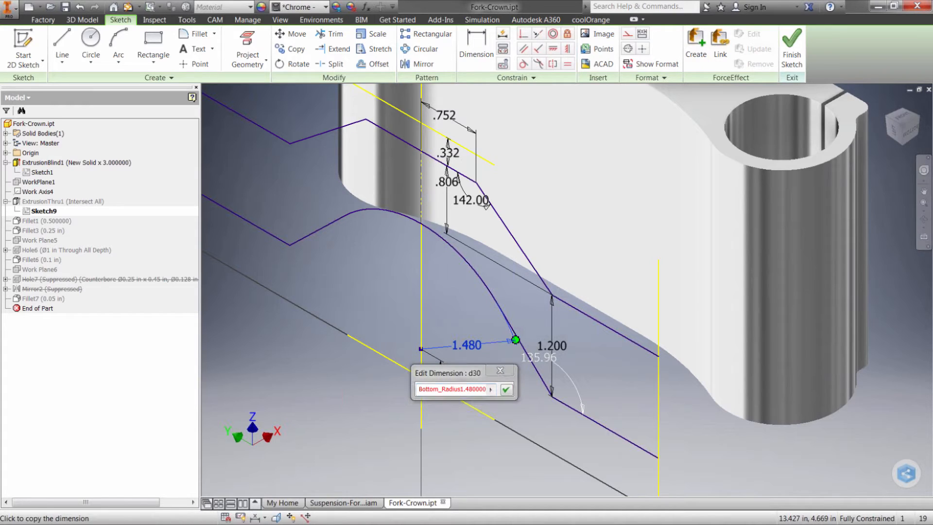
{"action": "type", "text": "="}
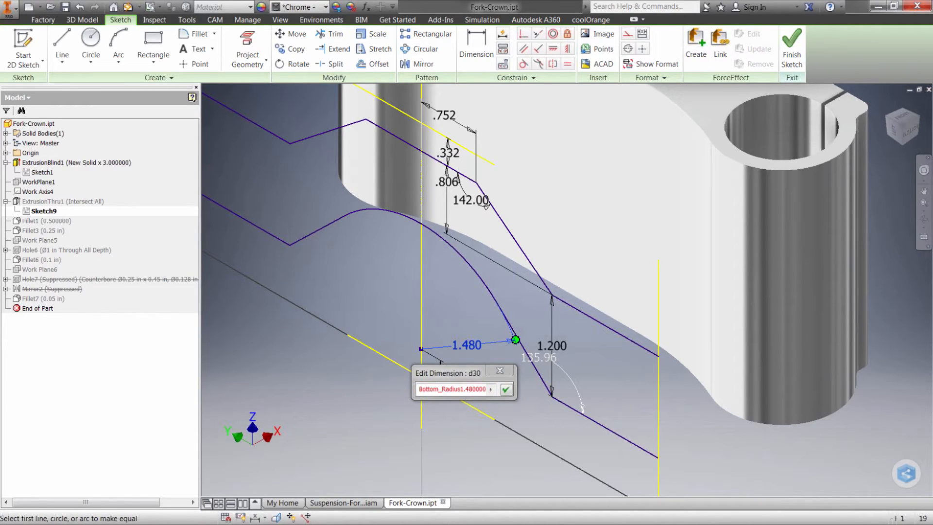
{"action": "key", "text": "Return"}
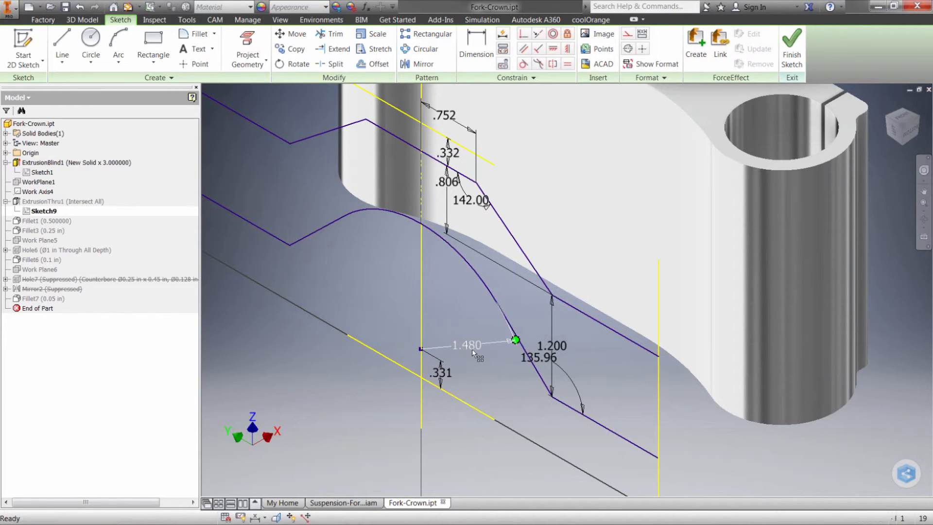
Name the lower arc's 1.480 radius dimension Bottom_Radius, keeping its value.
{"action": "double_click", "coordinate": [472, 349]}
{"action": "key", "text": "Home"}
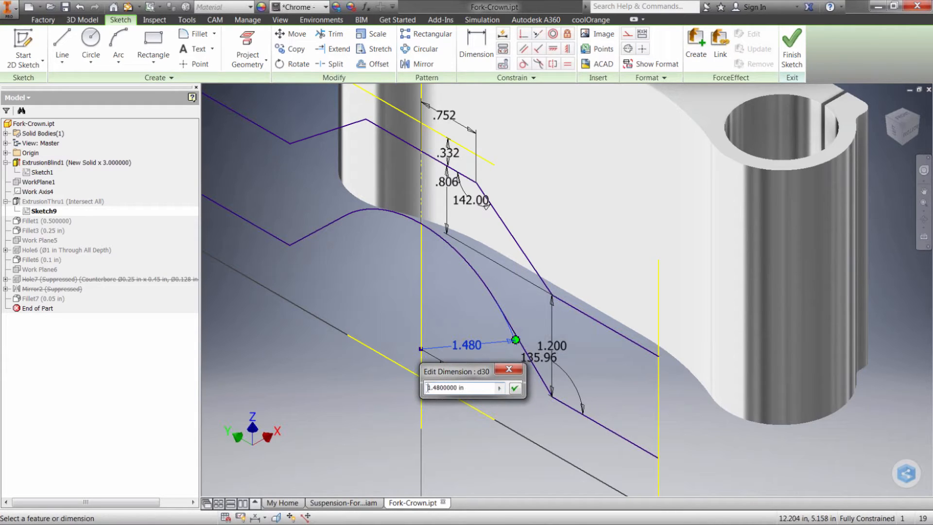
{"action": "type", "text": "Bottom_Radius="}
{"action": "key", "text": "Return"}
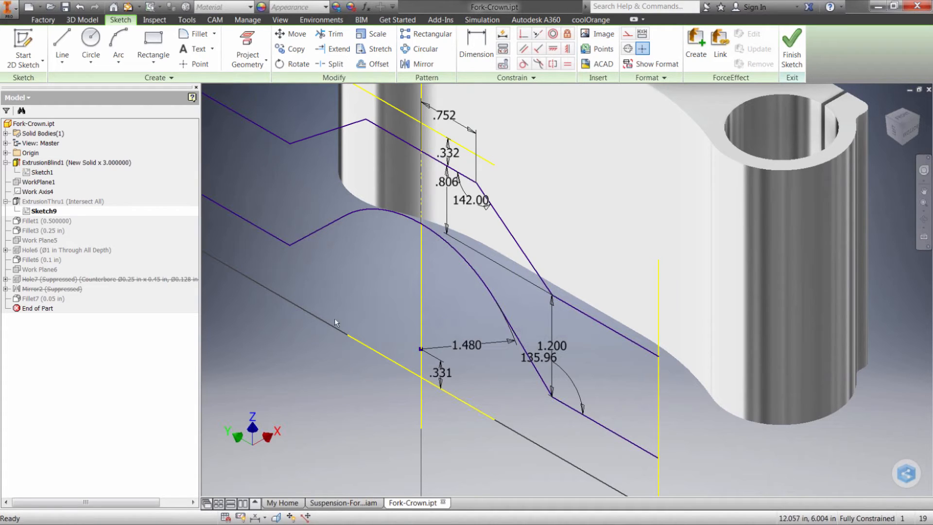
Move the .332 dimension away from the crowded dimensions near the sketch's centre line.
{"action": "scroll", "coordinate": [367, 307], "scroll_direction": "up", "scroll_amount": 5}
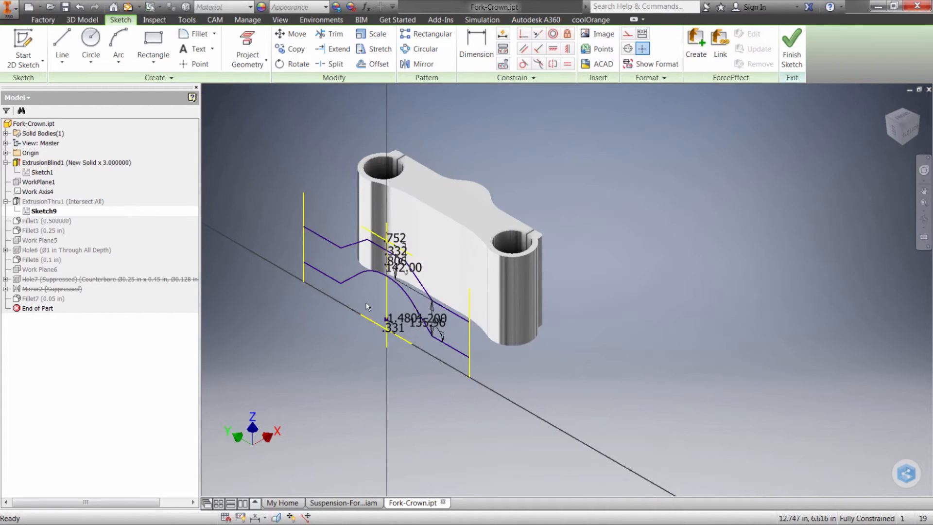
{"action": "scroll", "coordinate": [368, 307], "scroll_direction": "down", "scroll_amount": 3}
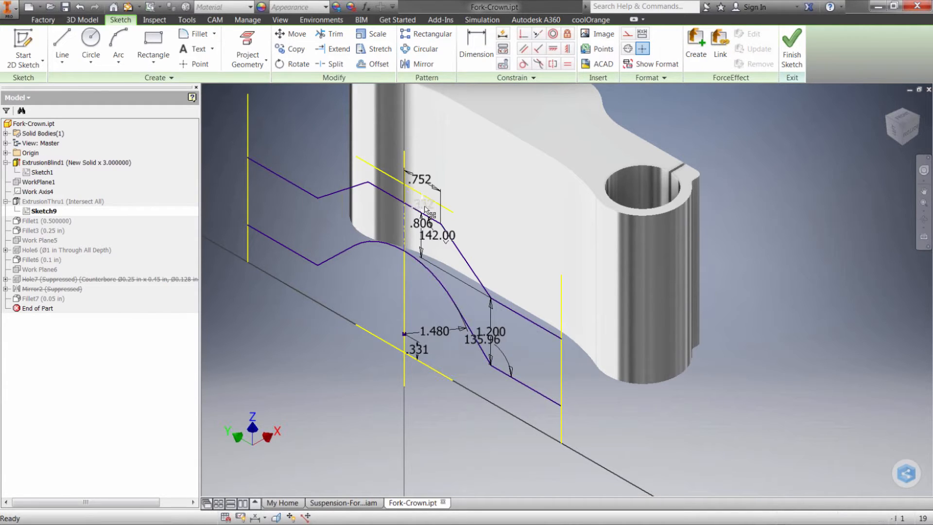
{"action": "left_click_drag", "start_coordinate": [419, 210], "coordinate": [412, 216]}
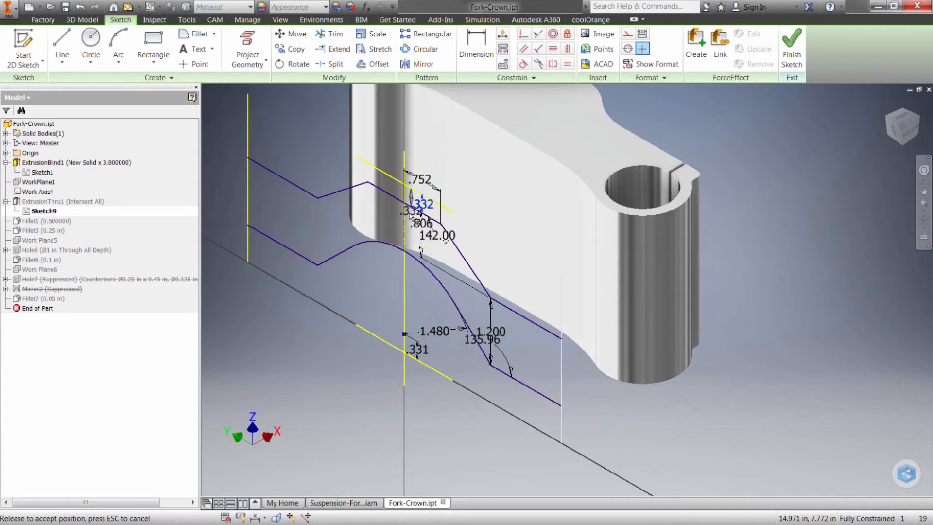
{"action": "left_click_drag", "start_coordinate": [409, 214], "coordinate": [403, 220]}
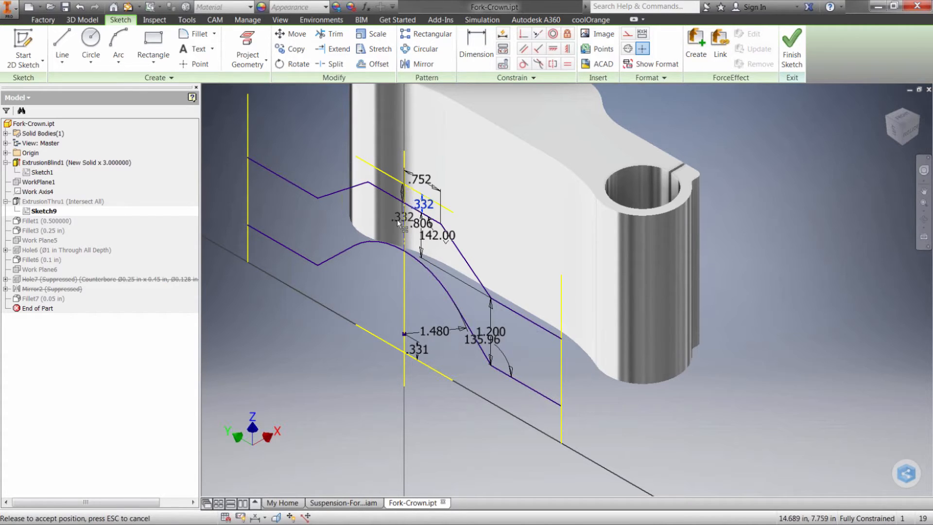
Move the 1.200 height dimension clear of the angle dimension, name its parameter HT, and finish the sketch.
{"action": "left_click_drag", "start_coordinate": [490, 332], "coordinate": [531, 346]}
{"action": "double_click", "coordinate": [531, 345]}
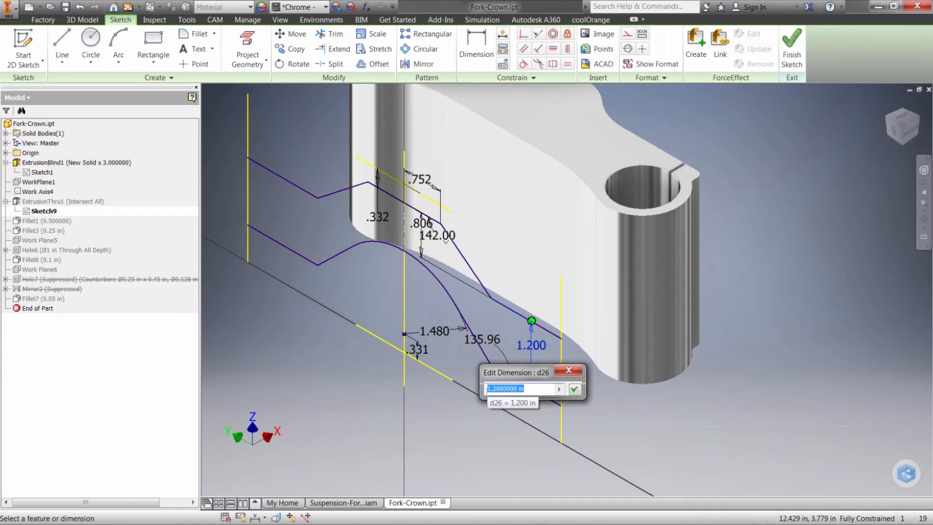
{"action": "left_click", "coordinate": [488, 389]}
{"action": "type", "text": "HT"}
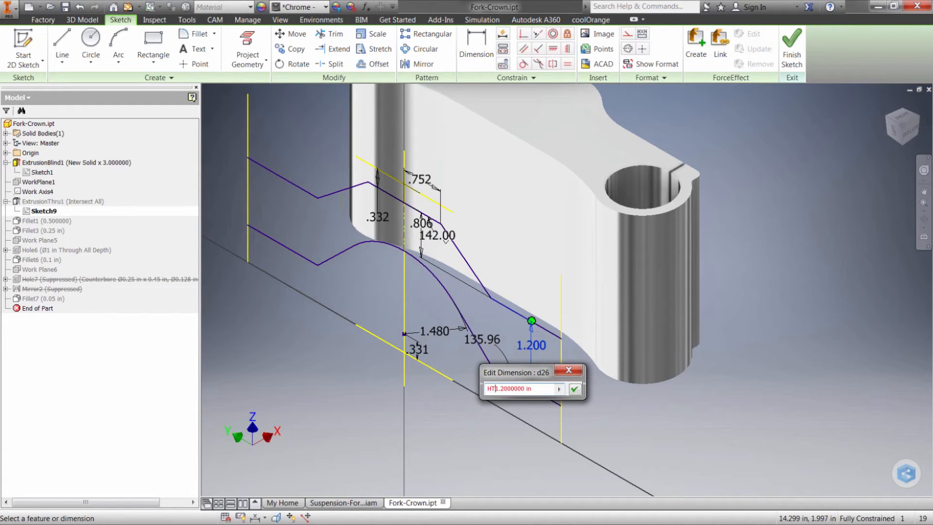
{"action": "type", "text": "="}
{"action": "key", "text": "Return"}
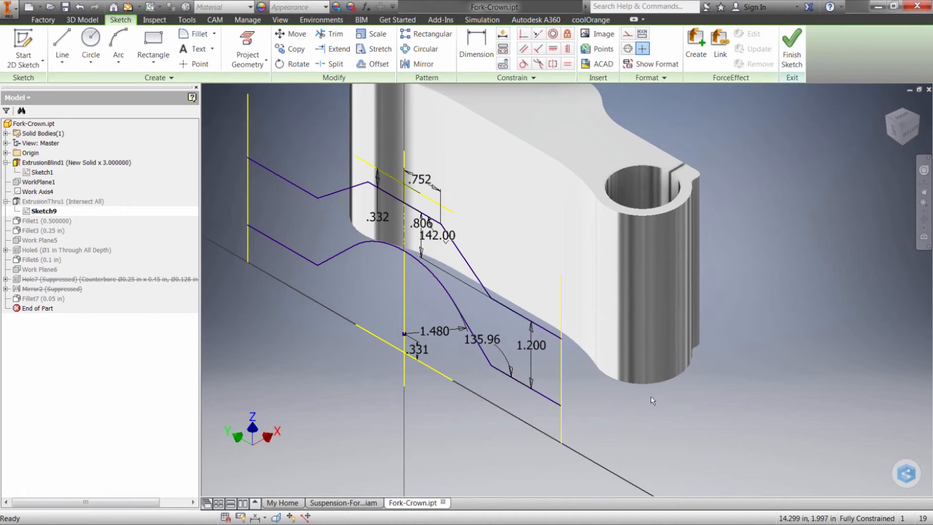
{"action": "left_click", "coordinate": [794, 54]}
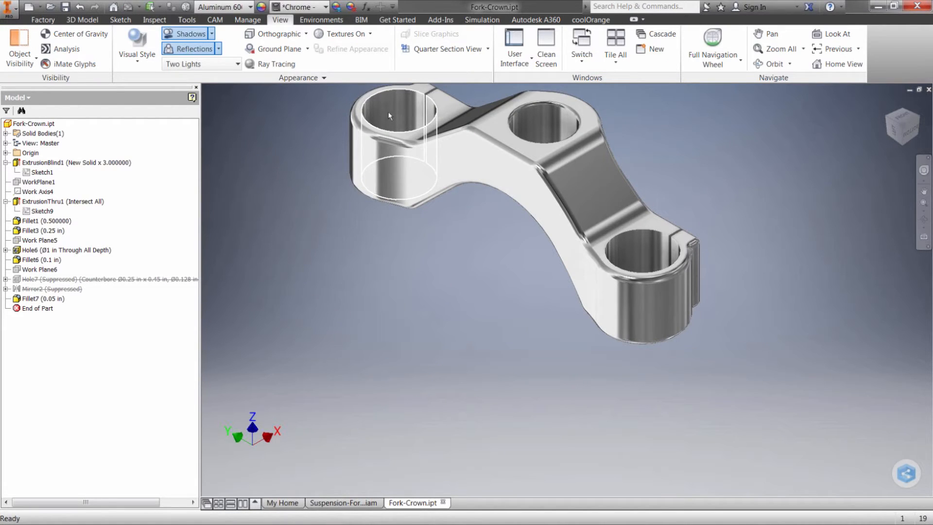
Review the part's model parameters, including the newly named ones, and close the parameter list.
{"action": "left_click", "coordinate": [365, 6]}
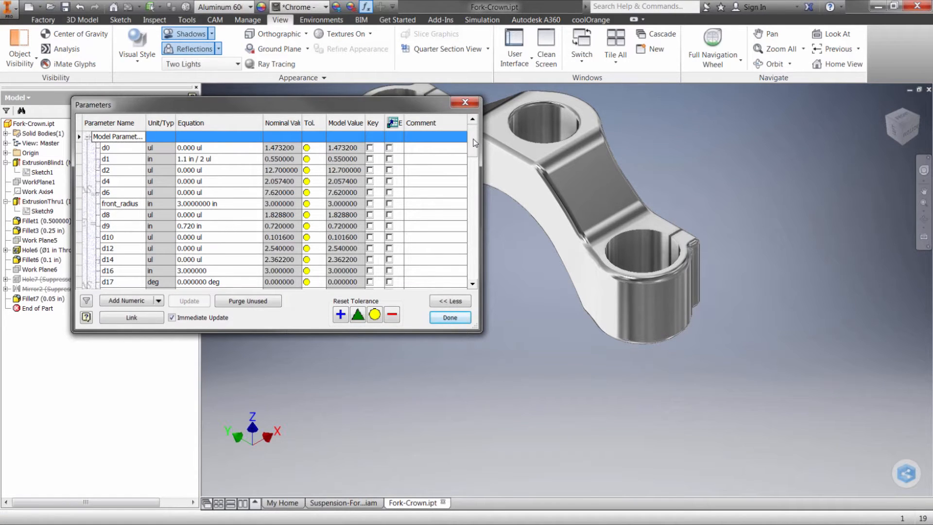
{"action": "scroll", "coordinate": [476, 142], "scroll_direction": "down", "scroll_amount": 2}
{"action": "scroll", "coordinate": [475, 144], "scroll_direction": "up", "scroll_amount": 2}
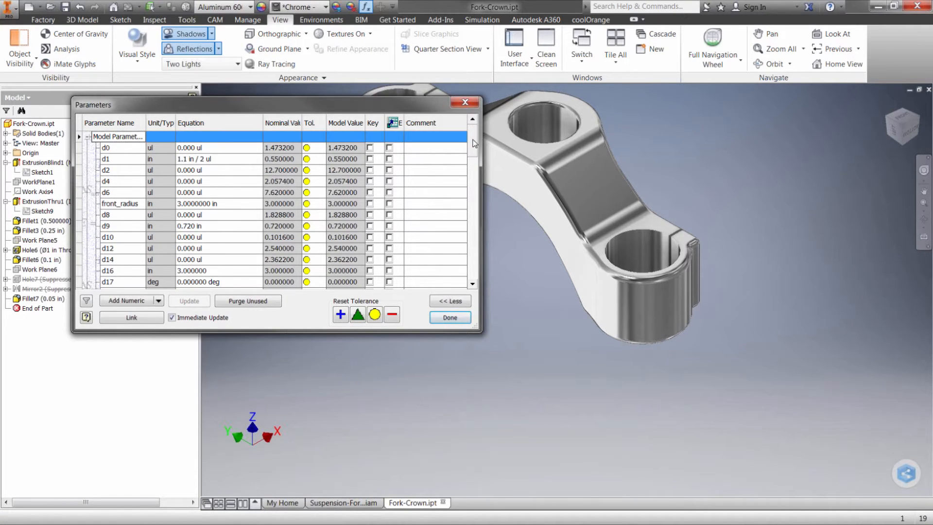
{"action": "left_click", "coordinate": [461, 320]}
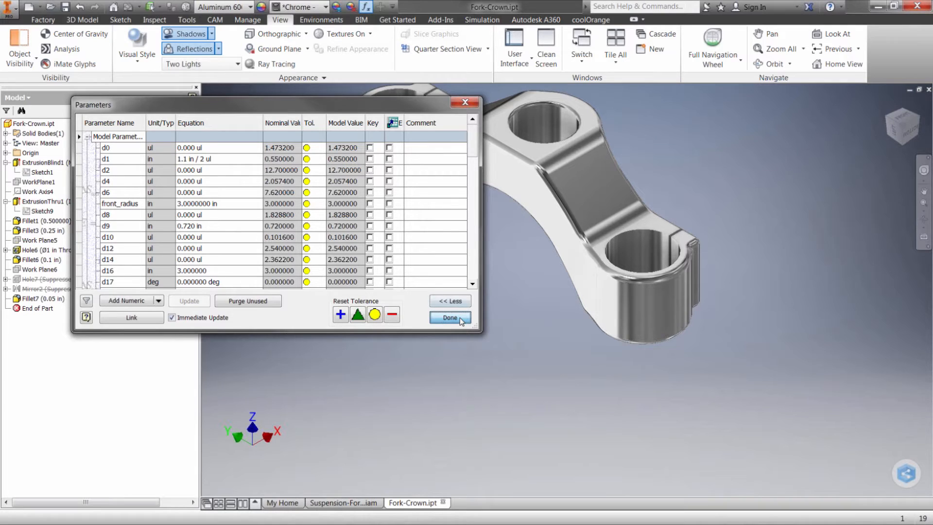
{"action": "left_click", "coordinate": [450, 318]}
Launch the Fork-Crown as an active model in Simulation Mechanical, importing its work points and 3D sketches.
{"action": "left_click", "coordinate": [321, 20]}
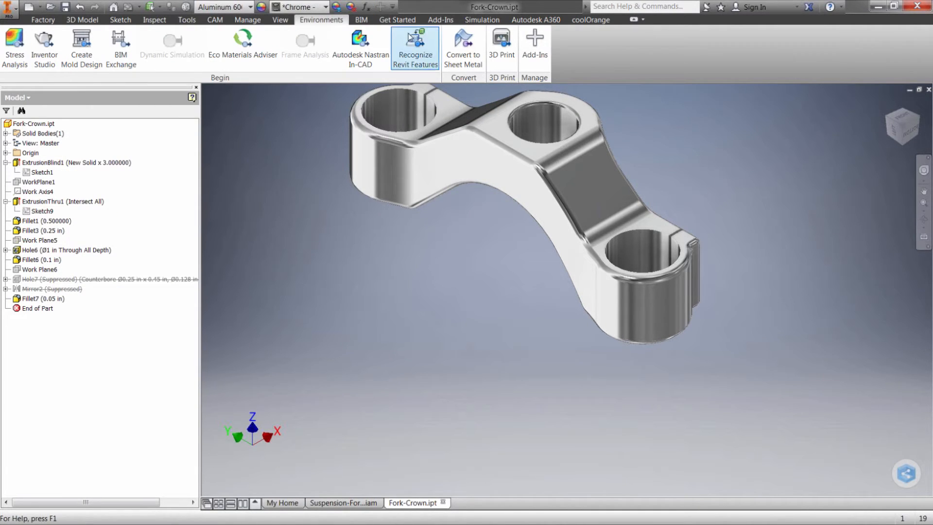
{"action": "left_click", "coordinate": [476, 21]}
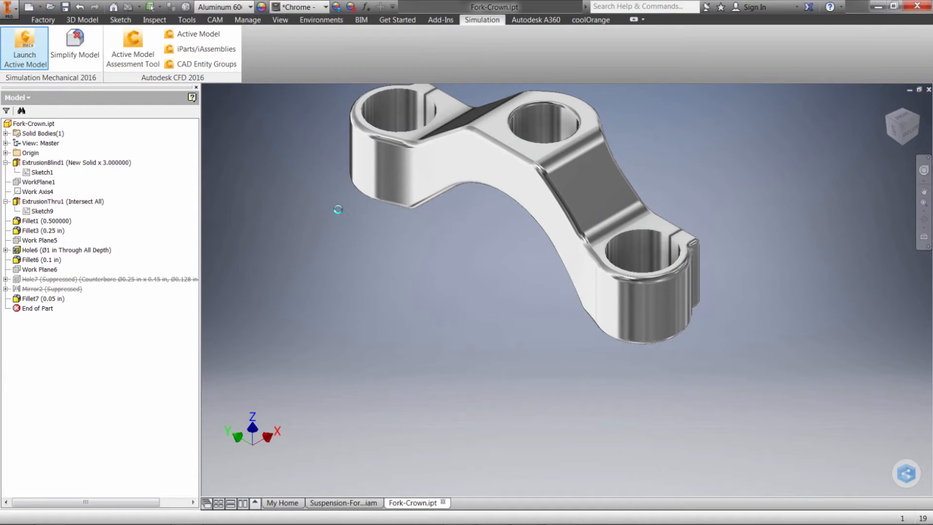
{"action": "left_click", "coordinate": [337, 396]}
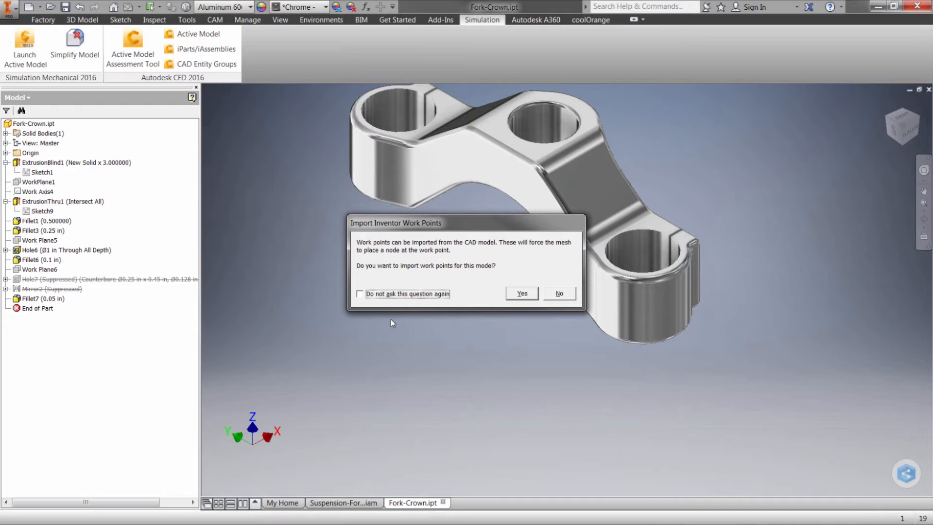
{"action": "left_click", "coordinate": [522, 293]}
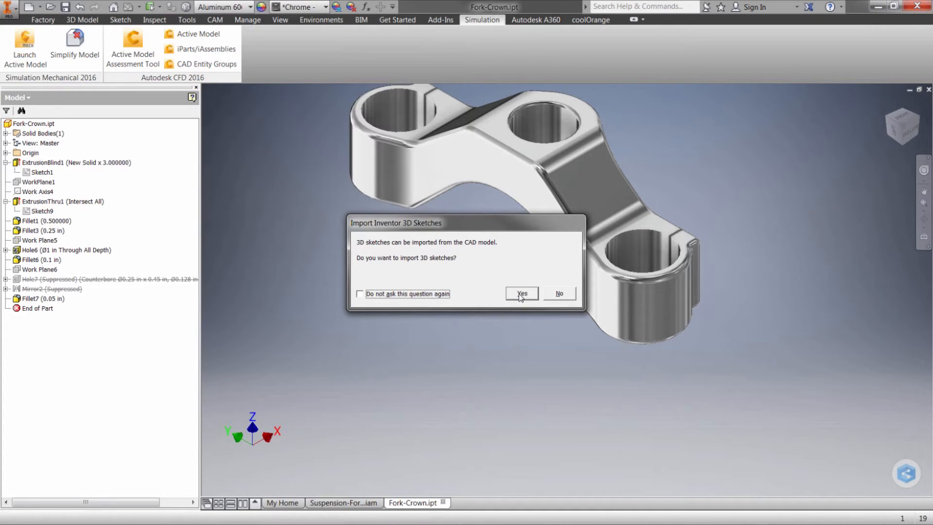
{"action": "left_click", "coordinate": [521, 297]}
{"action": "left_click", "coordinate": [521, 295]}
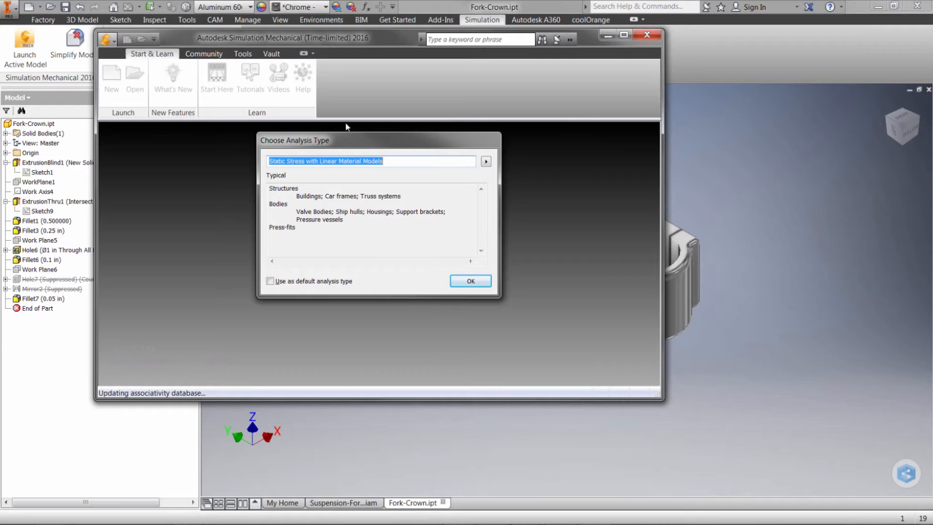
Import the model for Static Stress with Linear Material Models, using the default colour palette and CAD part names, and maximize the window.
{"action": "left_click", "coordinate": [486, 164]}
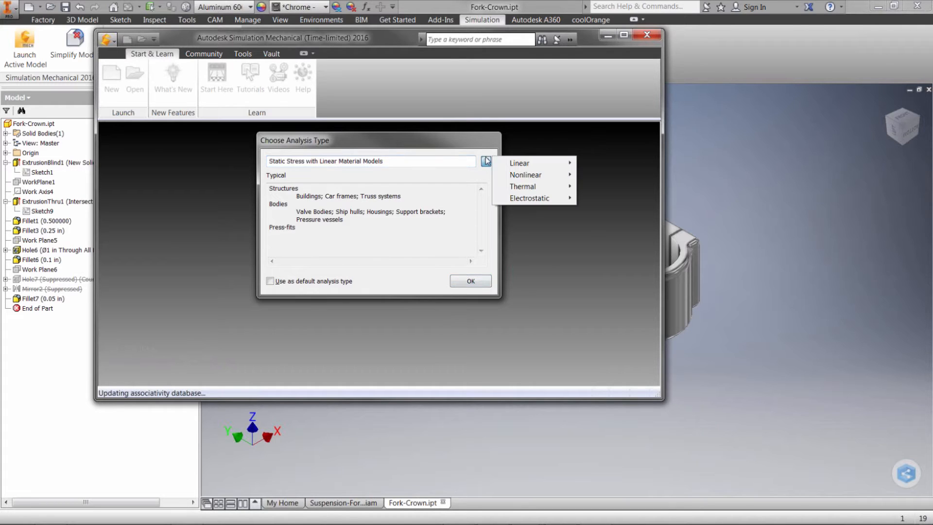
{"action": "mouse_move", "coordinate": [499, 167]}
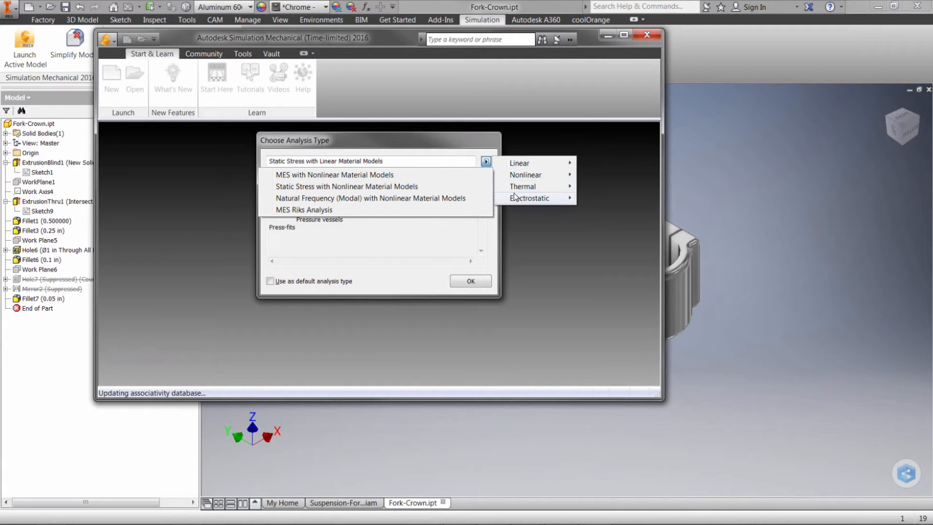
{"action": "left_click", "coordinate": [472, 145]}
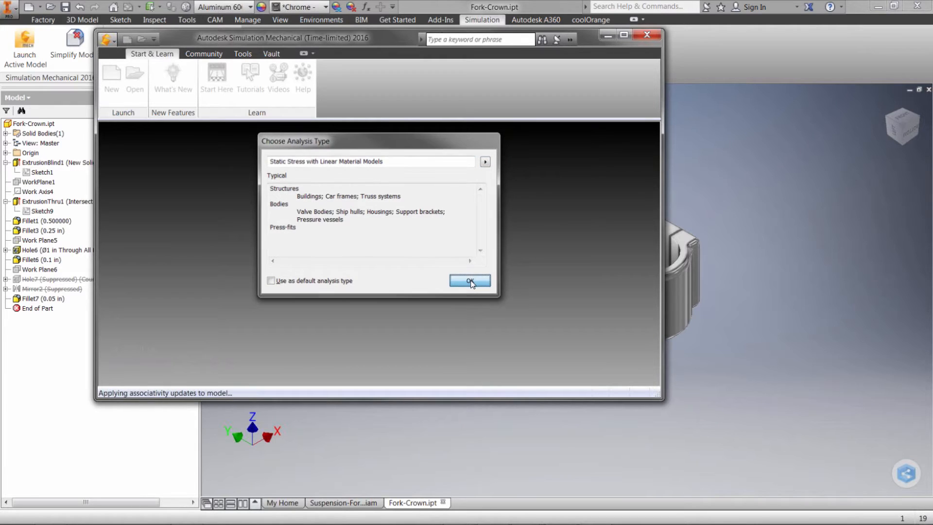
{"action": "left_click", "coordinate": [470, 281]}
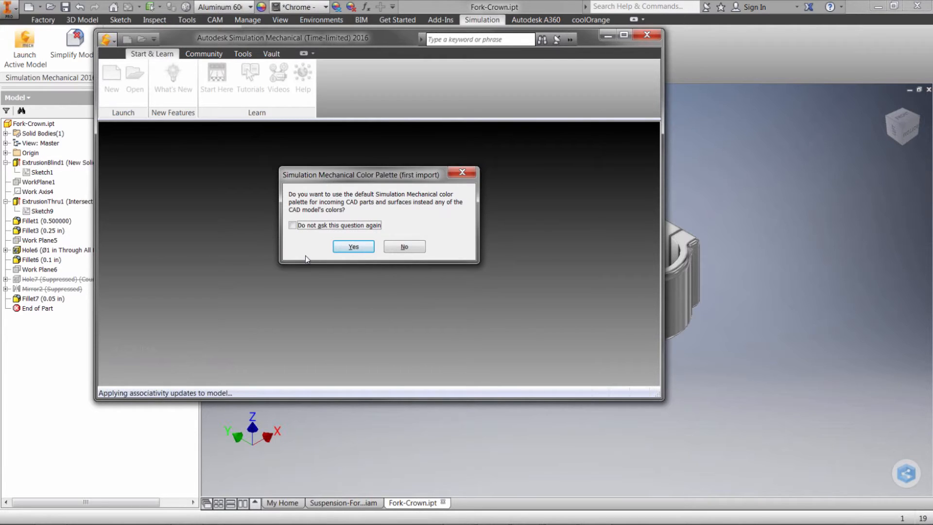
{"action": "left_click", "coordinate": [355, 247]}
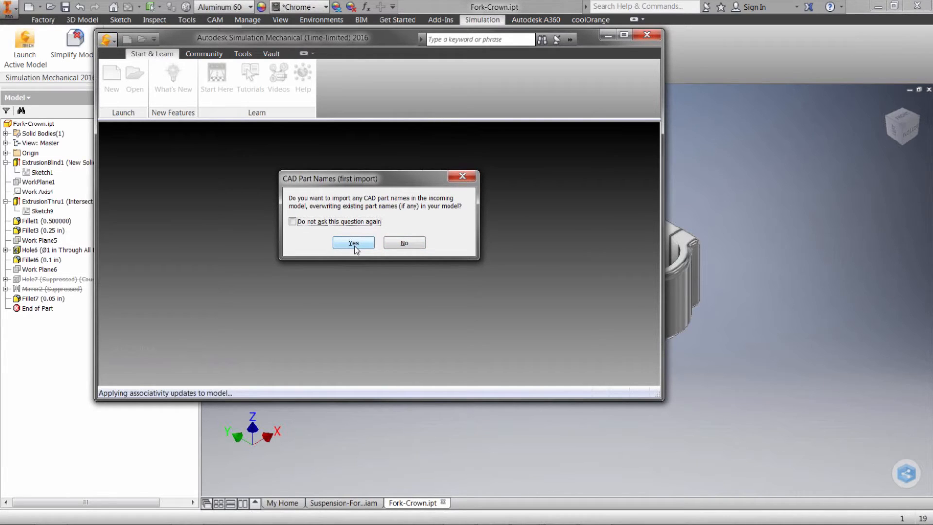
{"action": "left_click", "coordinate": [355, 248]}
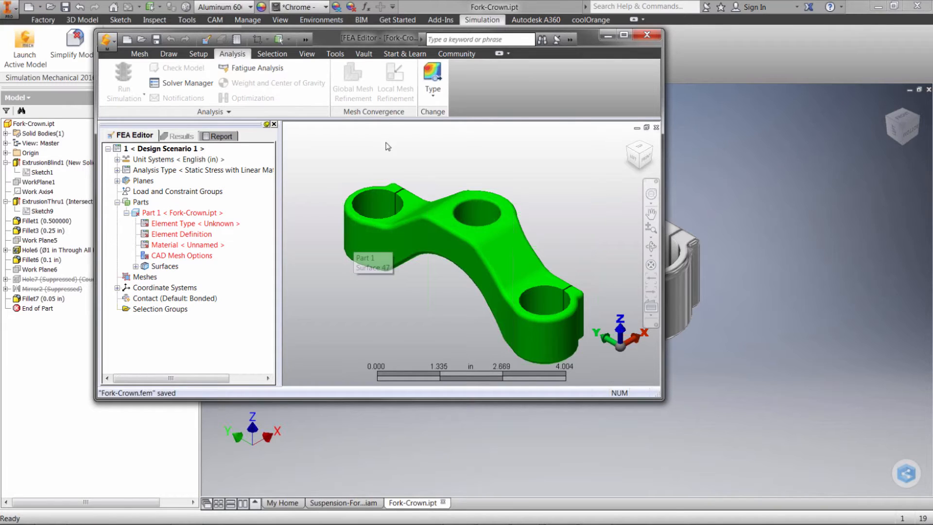
{"action": "double_click", "coordinate": [347, 39]}
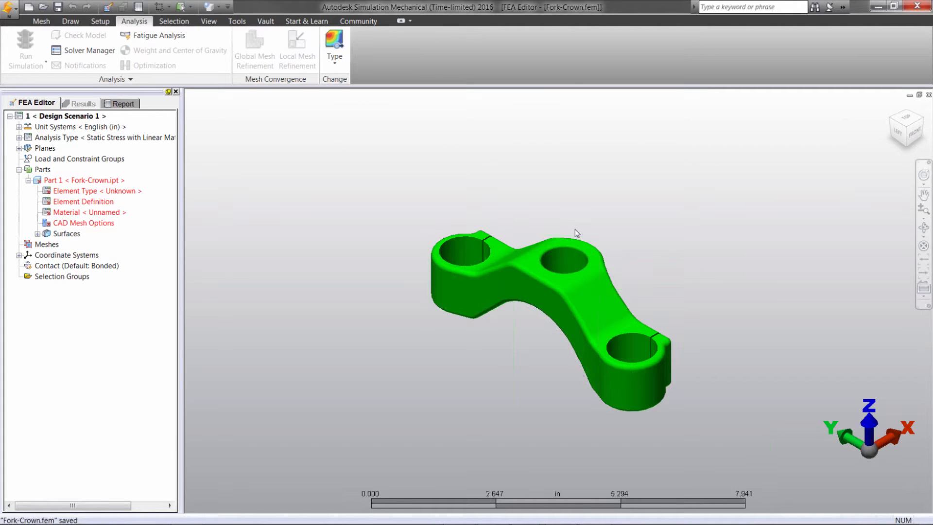
In the 3D mesh settings, switch the surface mesh size type to Absolute mesh size and set it to 0.2 in.
{"action": "left_click", "coordinate": [41, 22]}
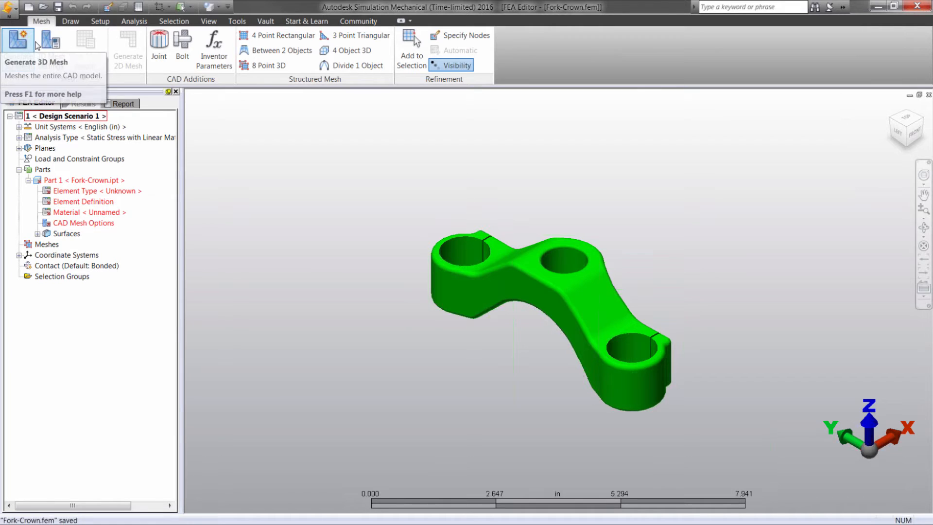
{"action": "left_click", "coordinate": [50, 44]}
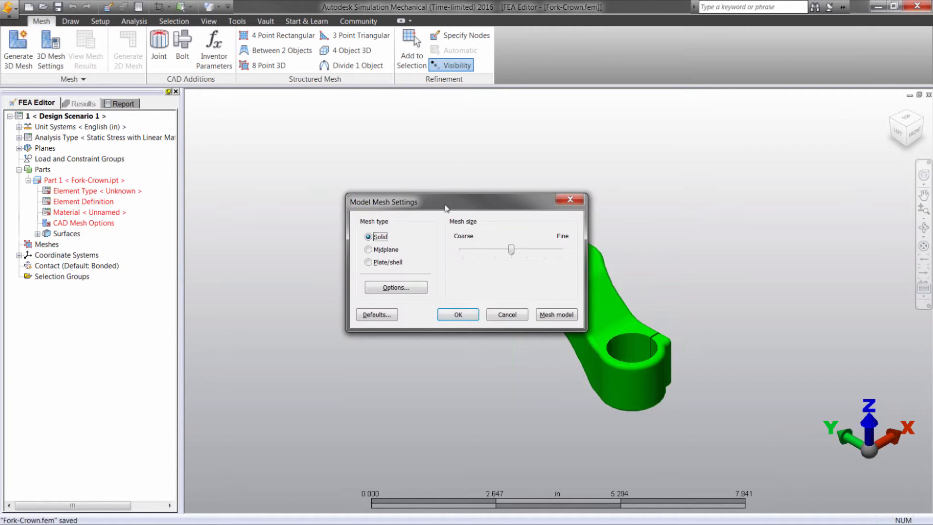
{"action": "left_click_drag", "start_coordinate": [446, 208], "coordinate": [296, 126]}
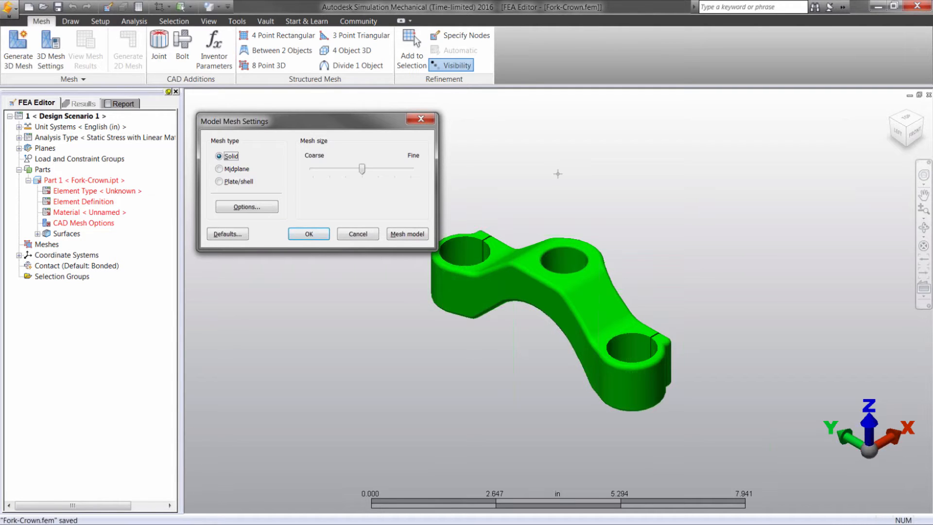
{"action": "left_click", "coordinate": [244, 208]}
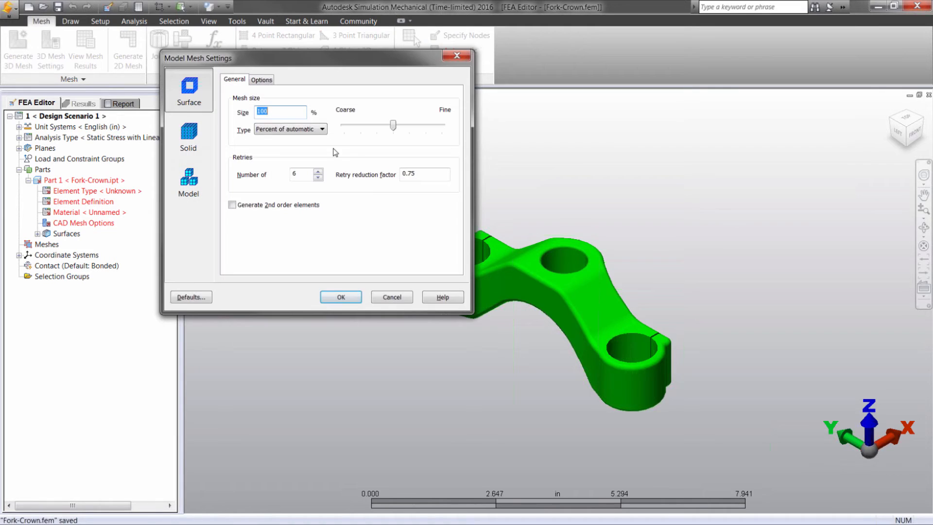
{"action": "left_click", "coordinate": [321, 129]}
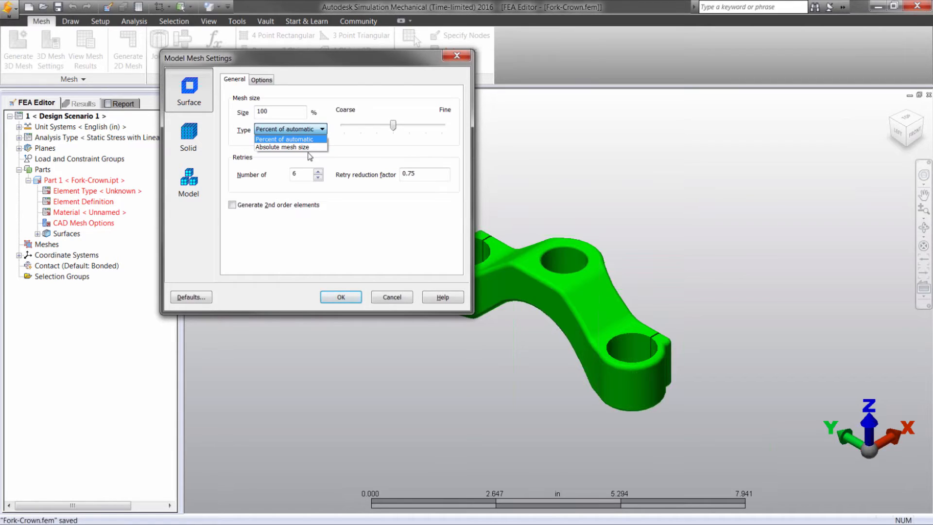
{"action": "left_click", "coordinate": [281, 147]}
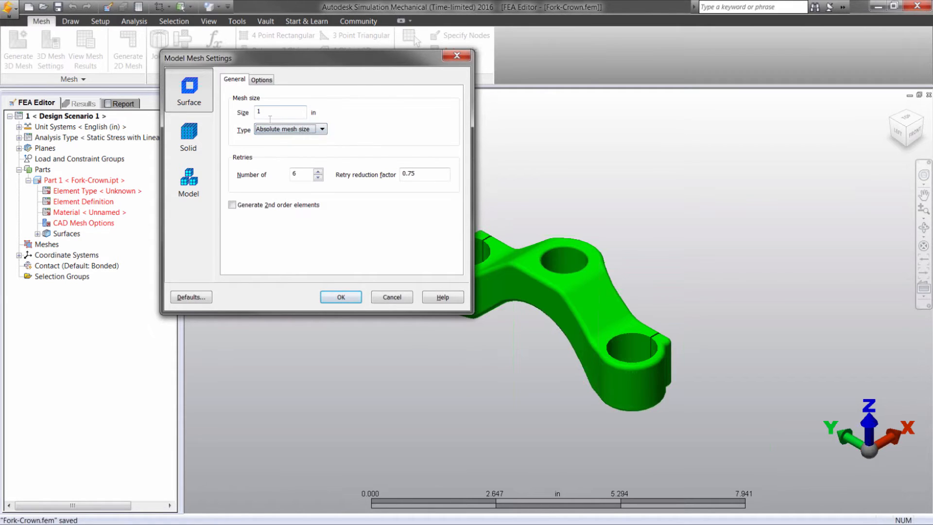
{"action": "key", "text": "shift+Tab"}
{"action": "type", "text": ".2"}
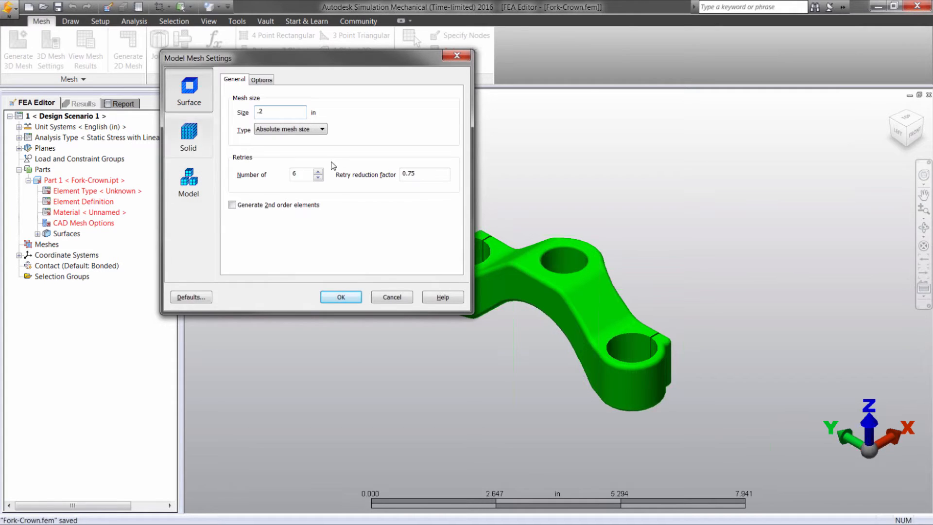
{"action": "left_click", "coordinate": [261, 80]}
{"action": "left_click", "coordinate": [235, 79]}
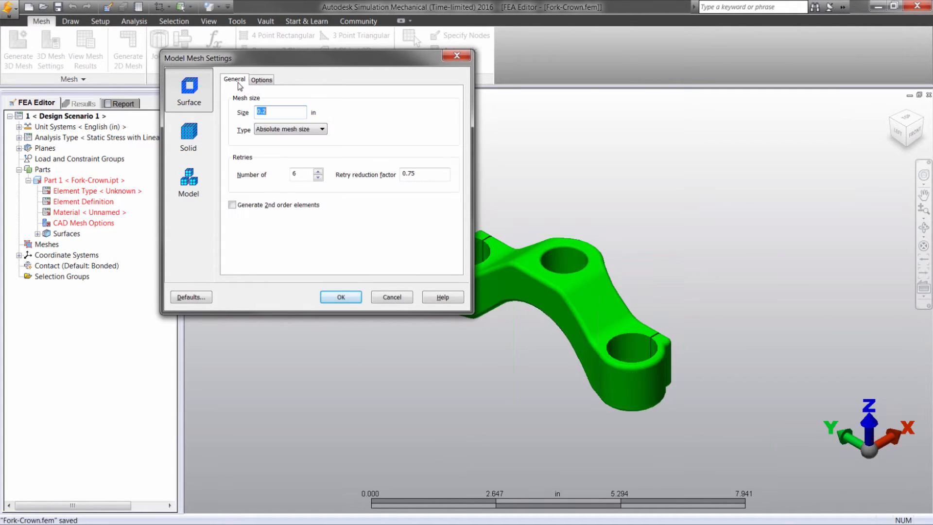
Accept the mesh options and mesh the model, declining to view the meshing results.
{"action": "left_click", "coordinate": [336, 298]}
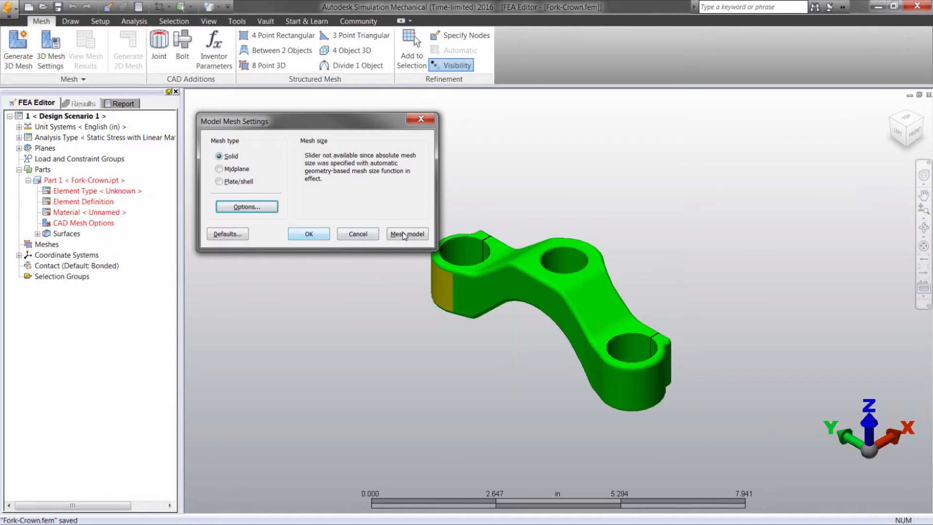
{"action": "left_click", "coordinate": [417, 237]}
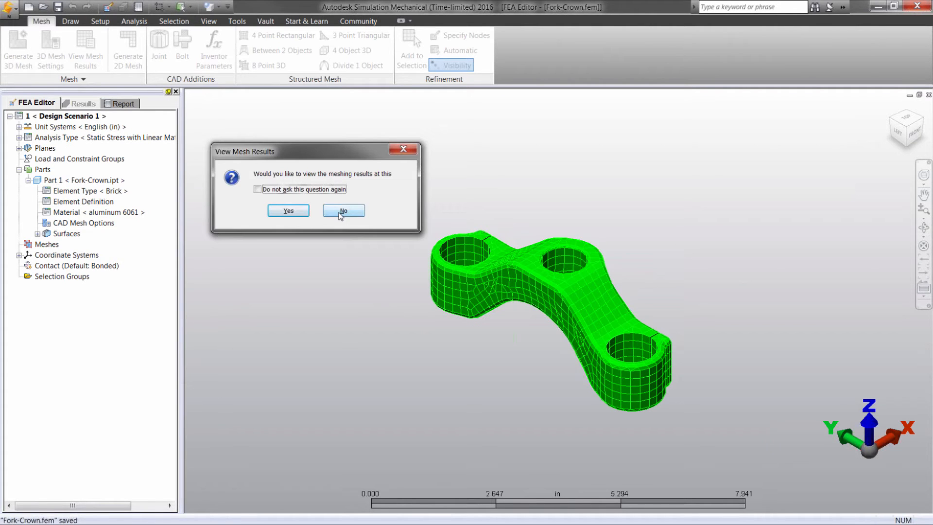
{"action": "left_click", "coordinate": [340, 212]}
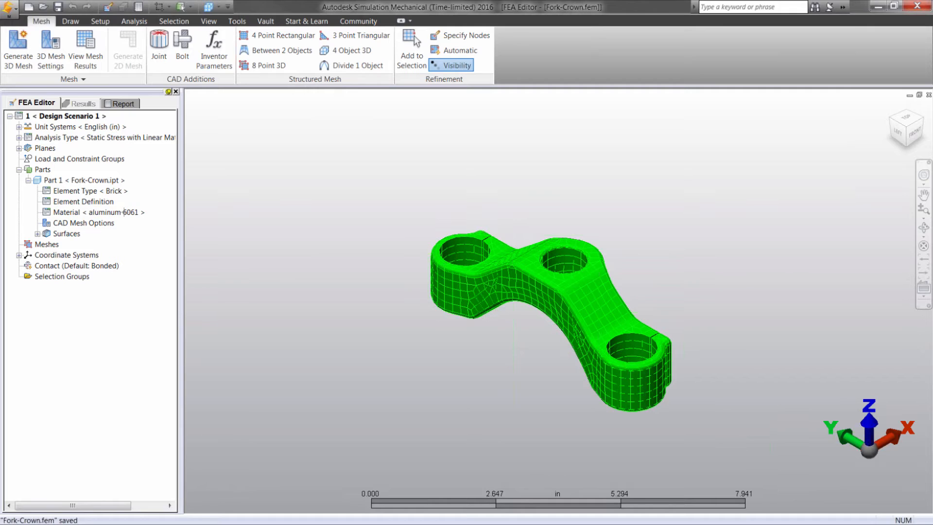
Apply a Fixed general constraint to the inner surfaces of the two outer bores.
{"action": "left_click", "coordinate": [92, 22]}
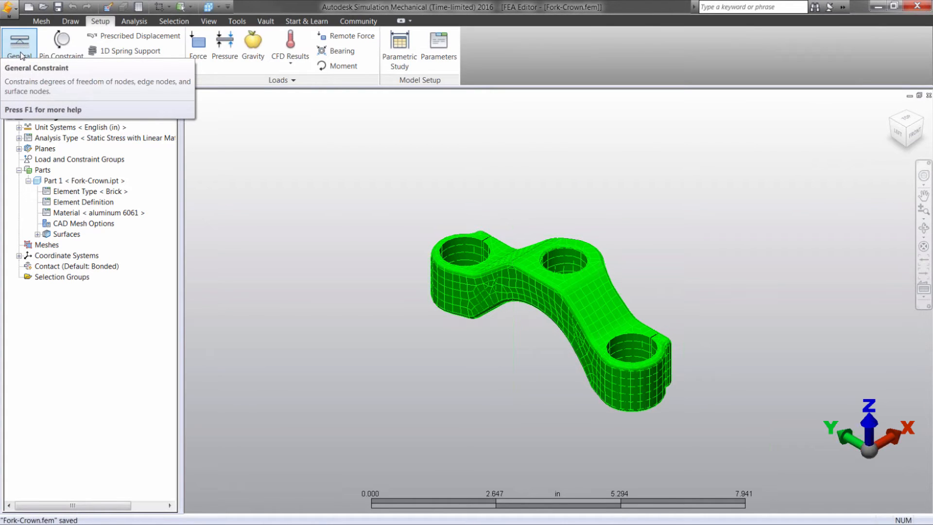
{"action": "right_click", "coordinate": [349, 201]}
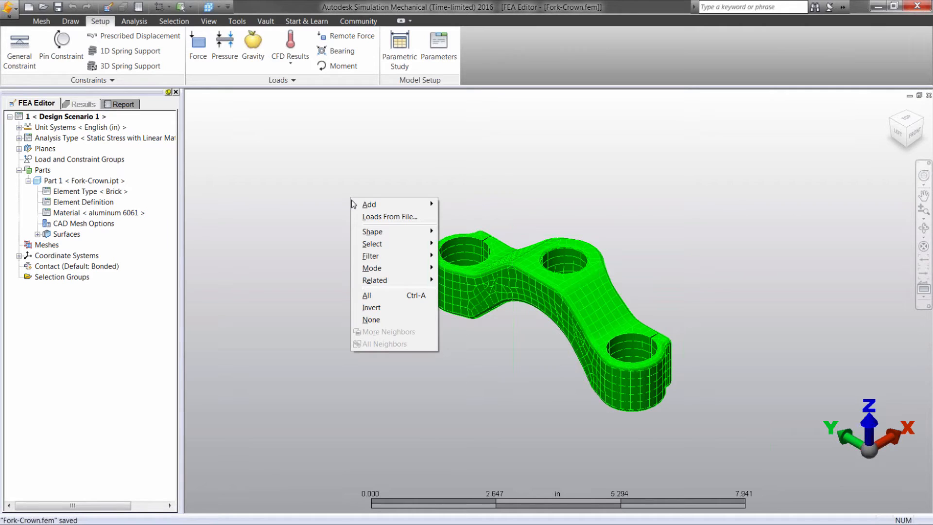
{"action": "mouse_move", "coordinate": [358, 205]}
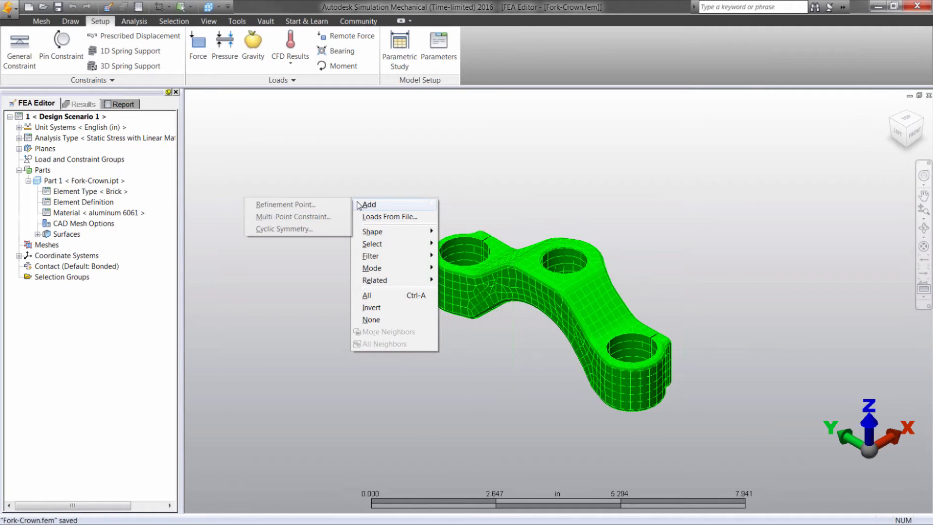
{"action": "left_click", "coordinate": [456, 246]}
{"action": "left_click", "coordinate": [465, 251]}
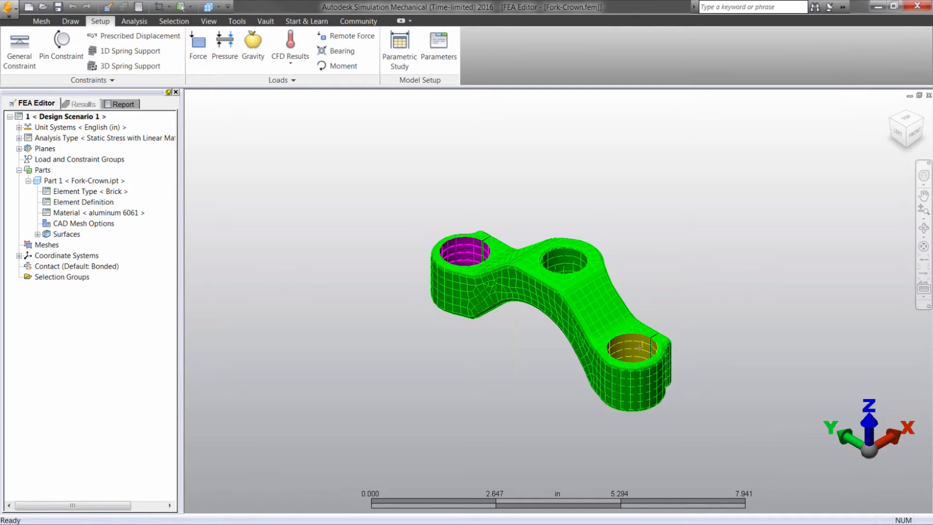
{"action": "left_click", "coordinate": [639, 347], "text": "ctrl"}
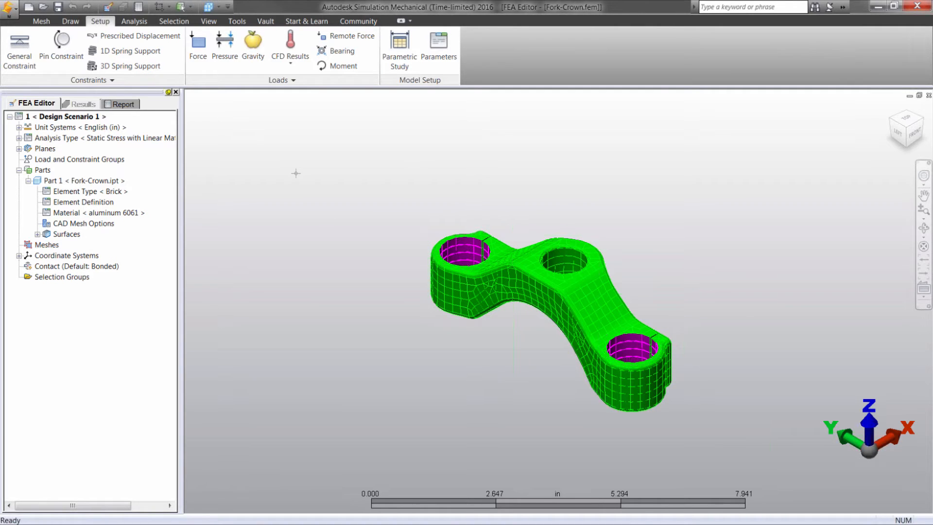
{"action": "left_click", "coordinate": [23, 61]}
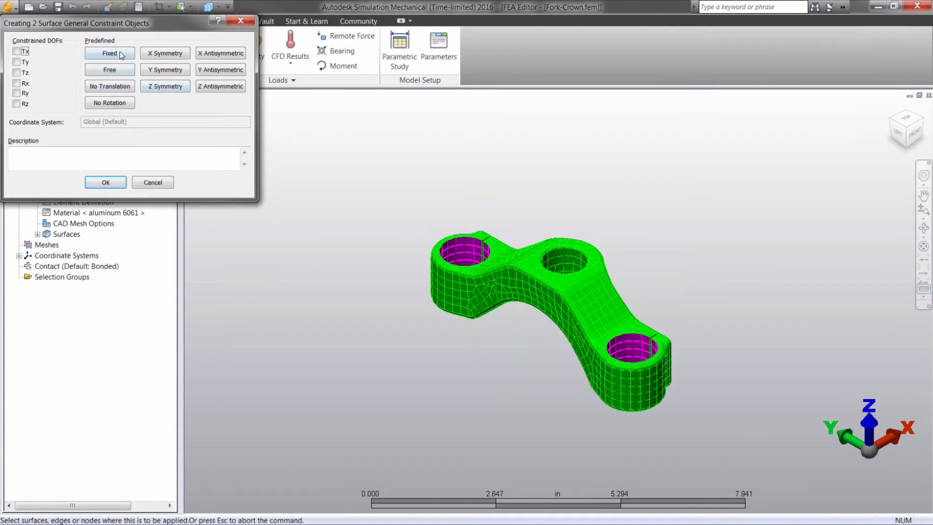
{"action": "left_click", "coordinate": [121, 56]}
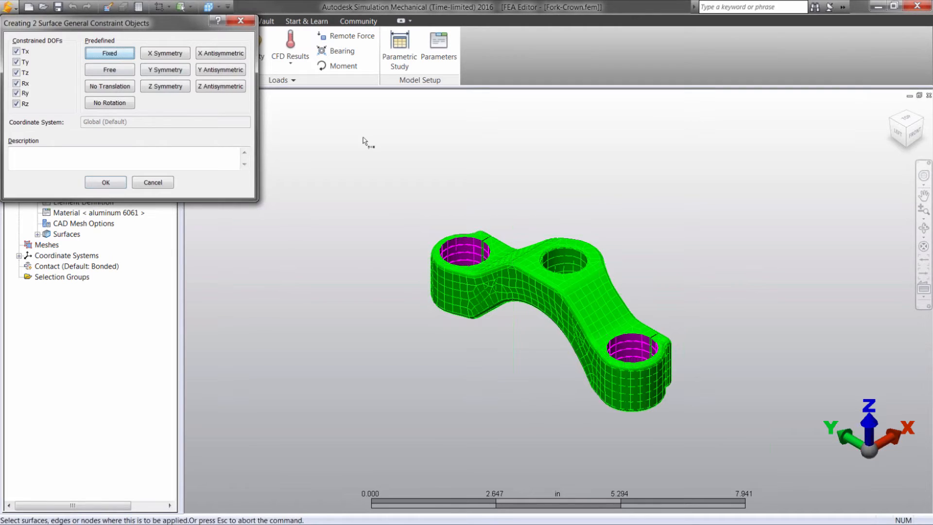
{"action": "key", "text": "Return"}
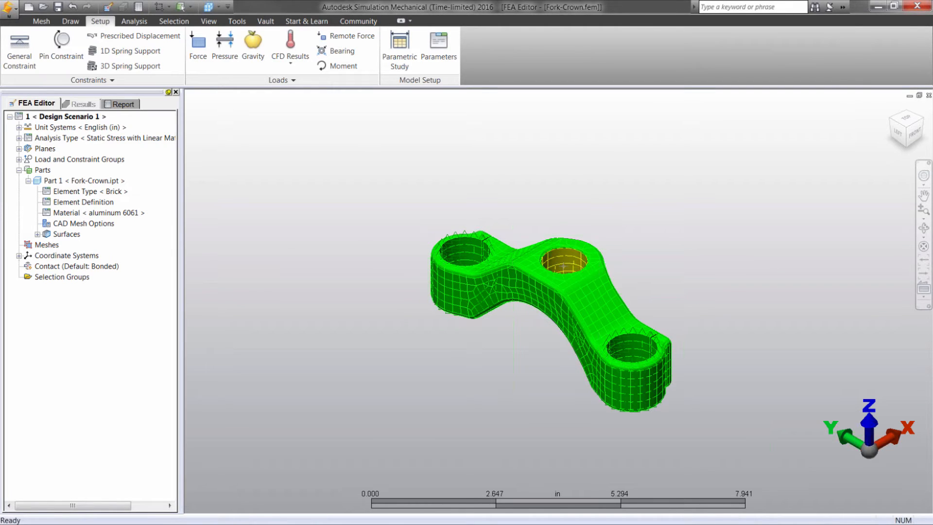
Add a surface force of -1125 lbf in the Z direction to the inner surface of the central bore.
{"action": "left_click", "coordinate": [563, 260]}
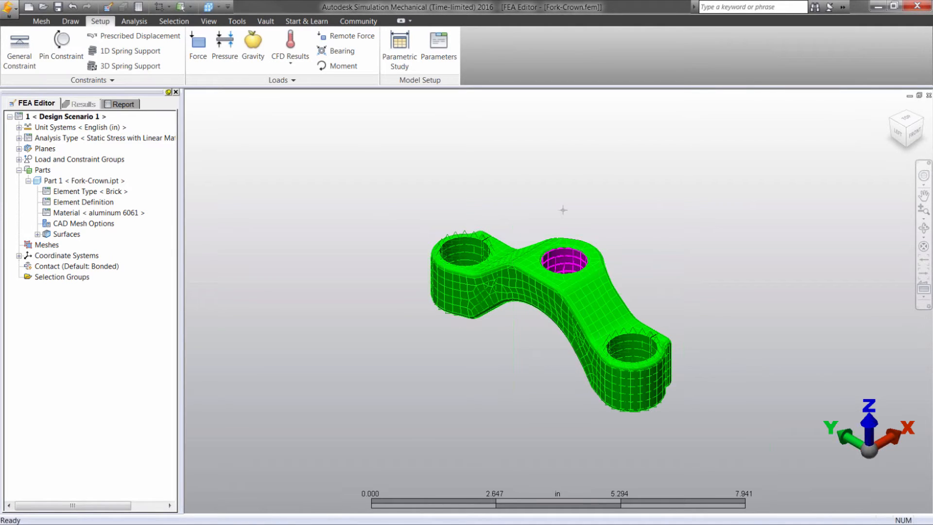
{"action": "right_click", "coordinate": [328, 171]}
{"action": "mouse_move", "coordinate": [362, 229]}
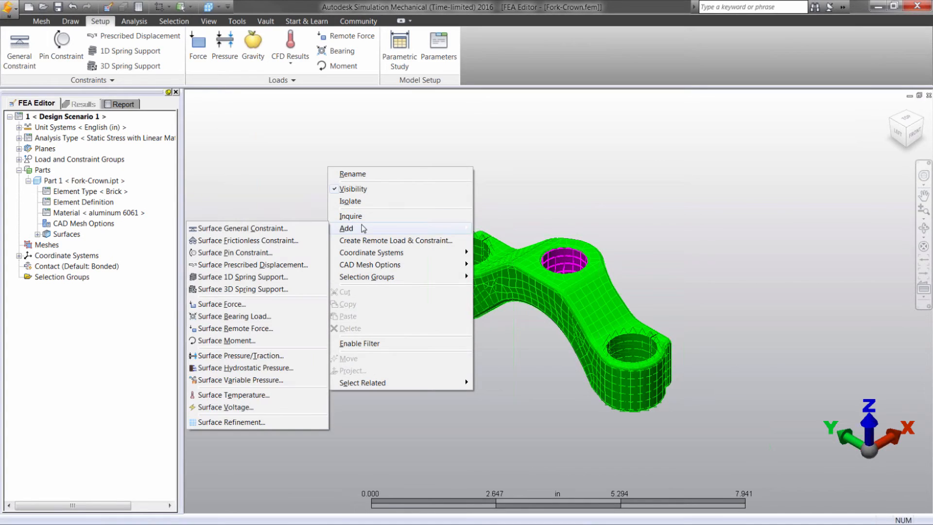
{"action": "left_click", "coordinate": [247, 304]}
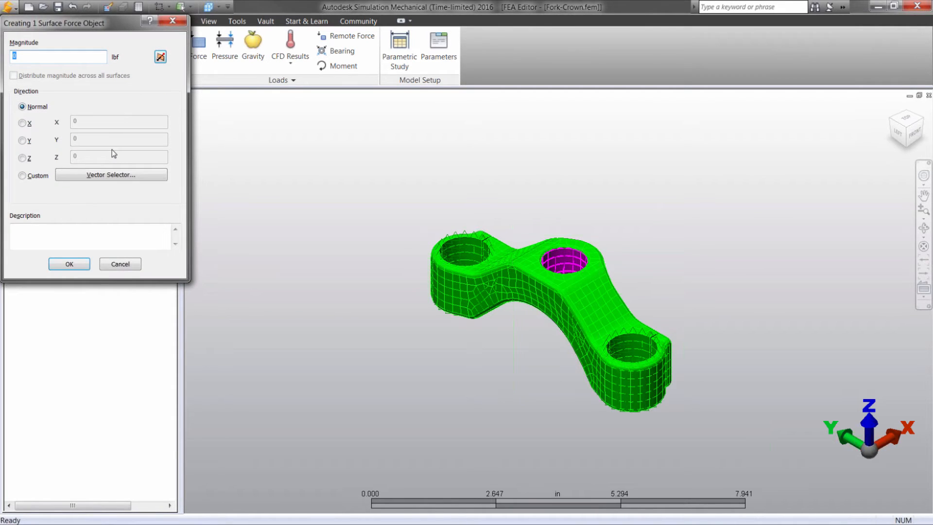
{"action": "left_click", "coordinate": [22, 157]}
{"action": "double_click", "coordinate": [45, 57]}
{"action": "type", "text": "-1125"}
{"action": "left_click", "coordinate": [66, 266]}
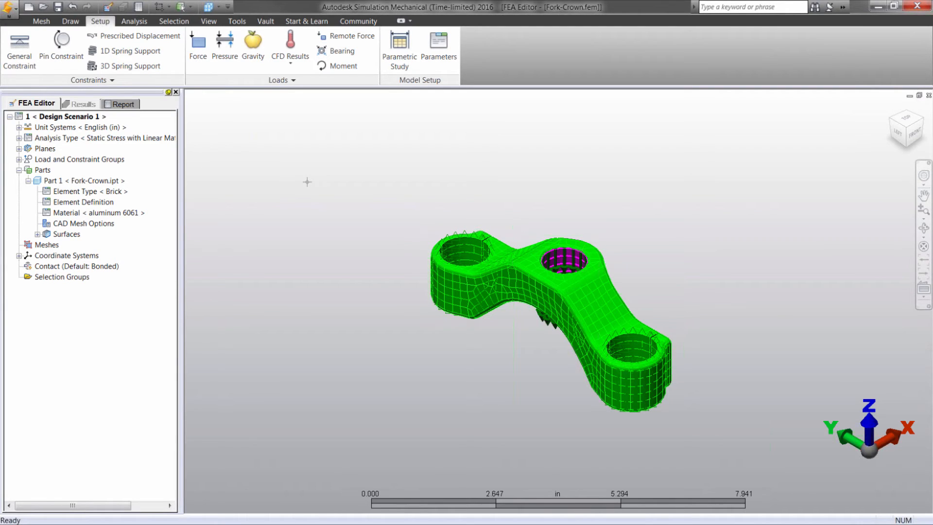
Run the simulation and display the von Mises stress contours.
{"action": "left_click", "coordinate": [134, 21]}
{"action": "left_click", "coordinate": [25, 46]}
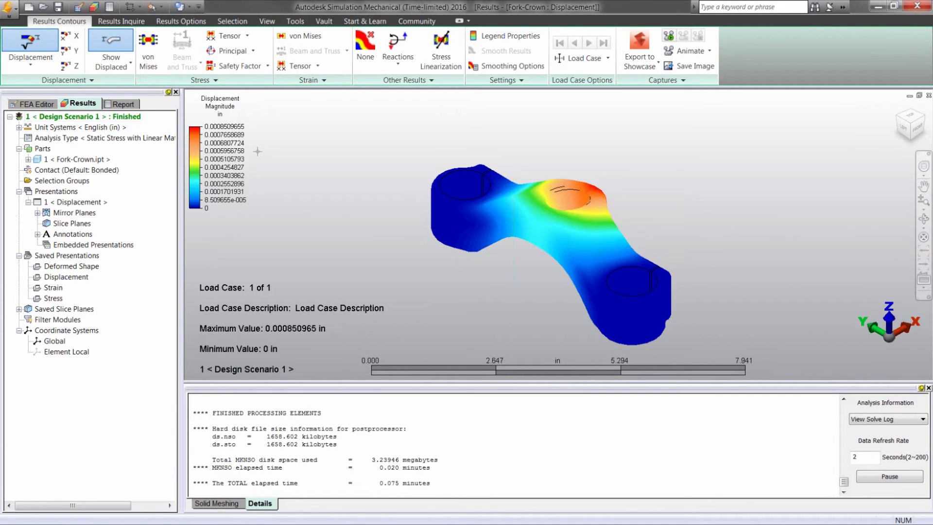
{"action": "left_click", "coordinate": [148, 49]}
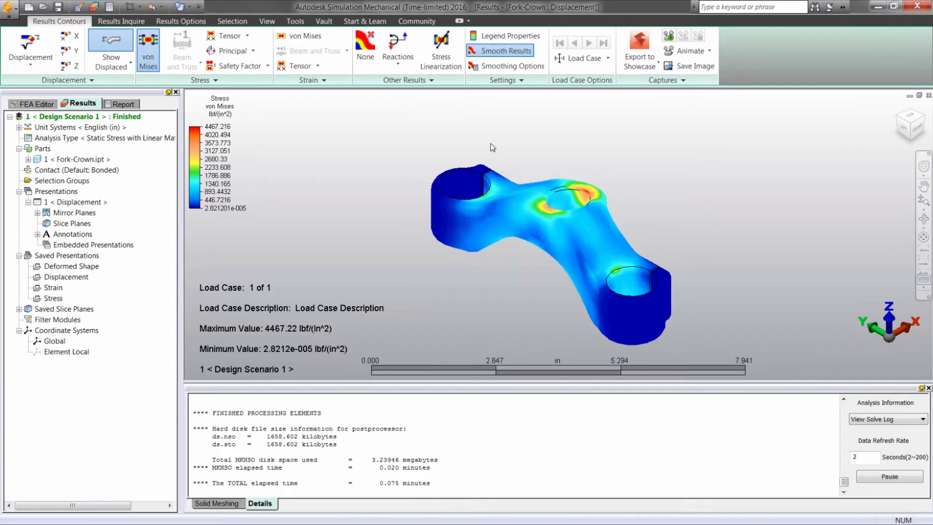
Return to the FEA Editor model and open the Inventor parameters of the Fork-Crown part.
{"action": "left_click", "coordinate": [40, 108]}
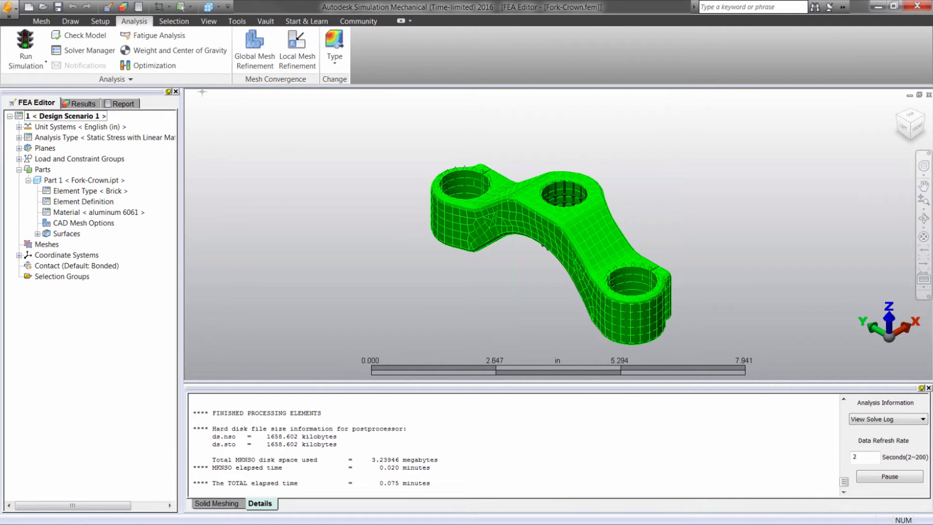
{"action": "left_click", "coordinate": [42, 22]}
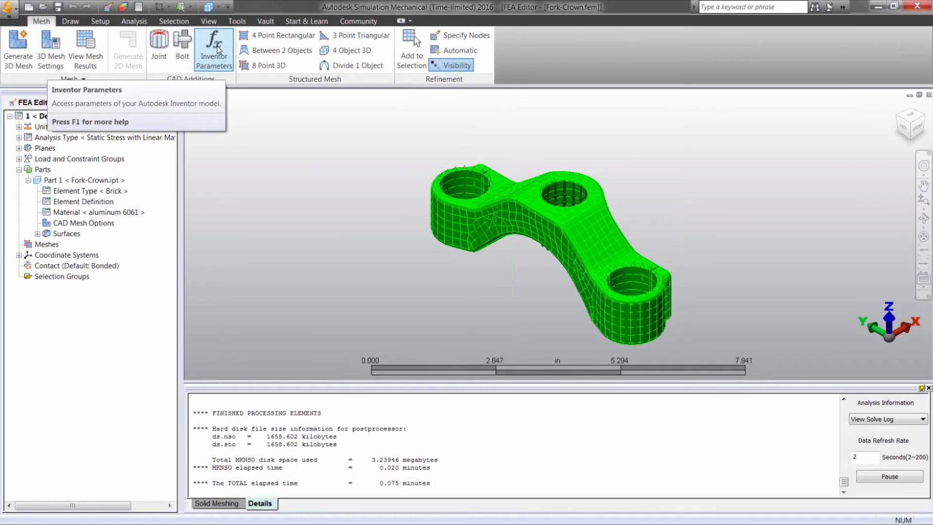
{"action": "left_click", "coordinate": [215, 68]}
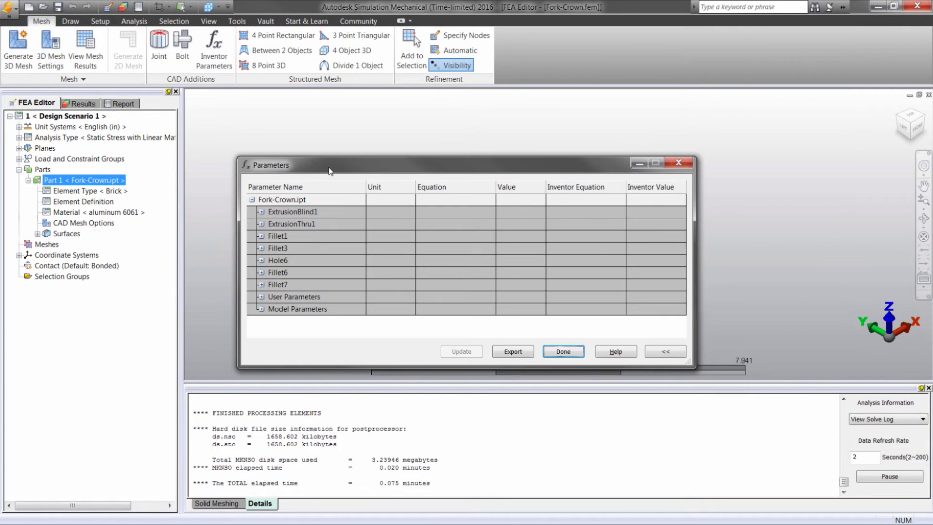
Set the front_radius parameter of ExtrusionBlind1 to 1.75 in.
{"action": "left_click_drag", "start_coordinate": [331, 168], "coordinate": [319, 140]}
{"action": "left_click", "coordinate": [249, 186]}
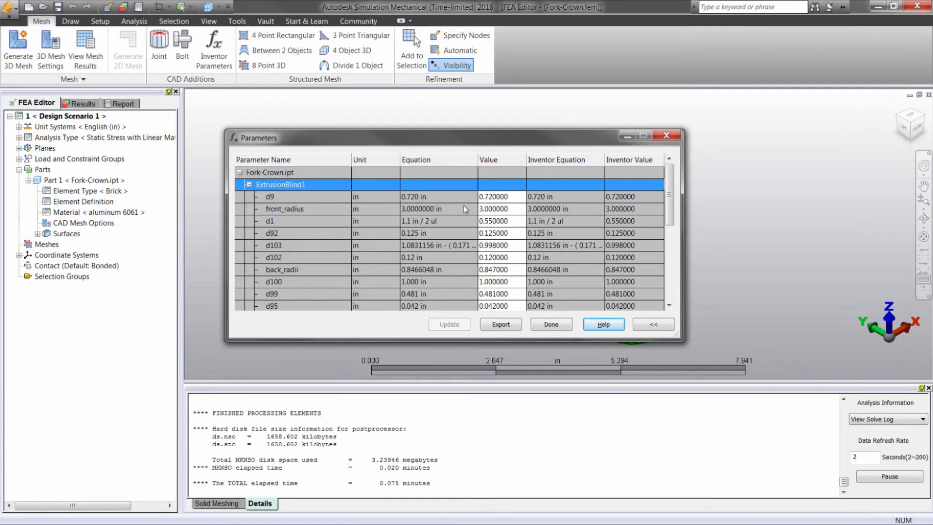
{"action": "left_click", "coordinate": [511, 208]}
{"action": "left_click_drag", "start_coordinate": [512, 208], "coordinate": [481, 208]}
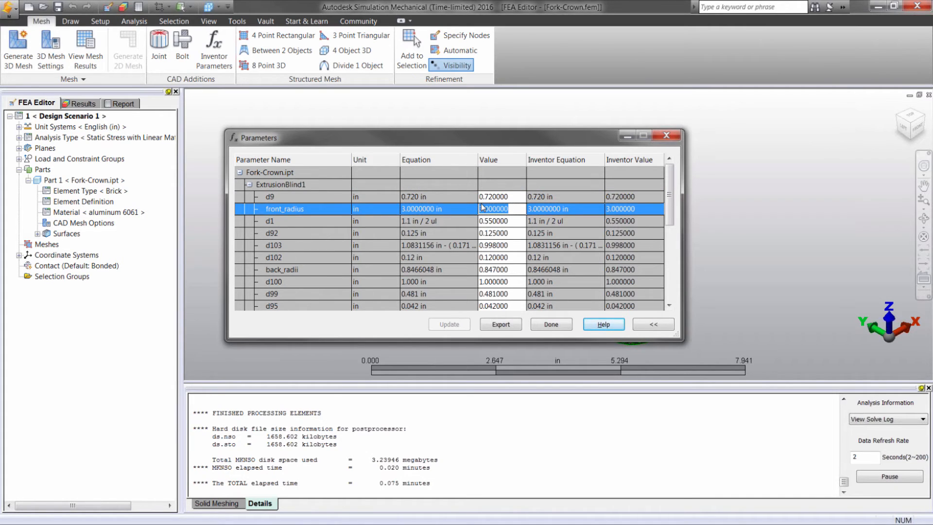
{"action": "type", "text": "1.75"}
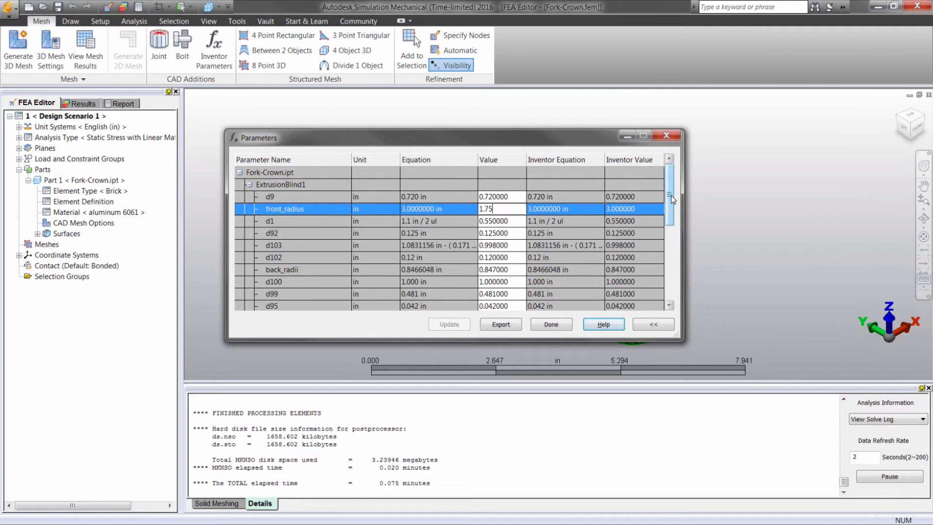
Set the back_radii parameter of ExtrusionBlind1 to 0.7 in.
{"action": "left_click_drag", "start_coordinate": [672, 196], "coordinate": [670, 201]}
{"action": "left_click", "coordinate": [510, 257]}
{"action": "left_click", "coordinate": [514, 258]}
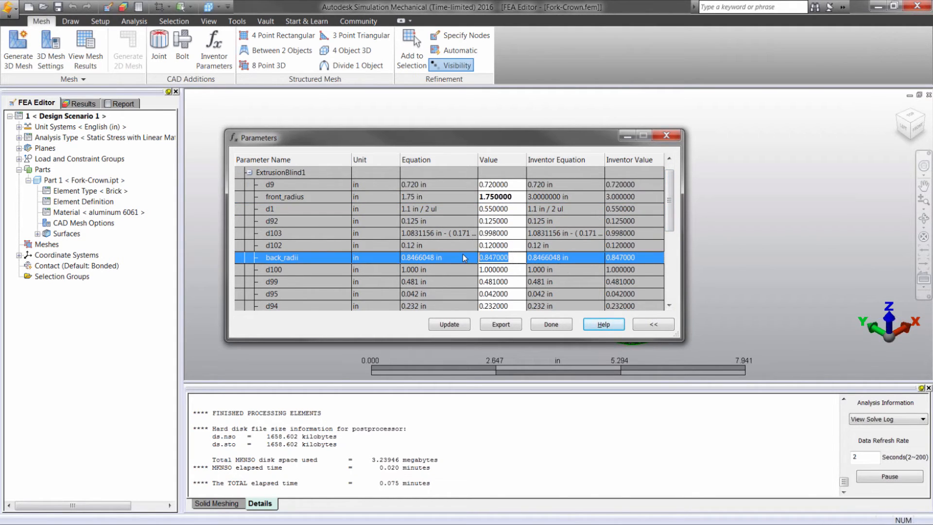
{"action": "key", "text": "BackSpace"}
{"action": "type", "text": ".7"}
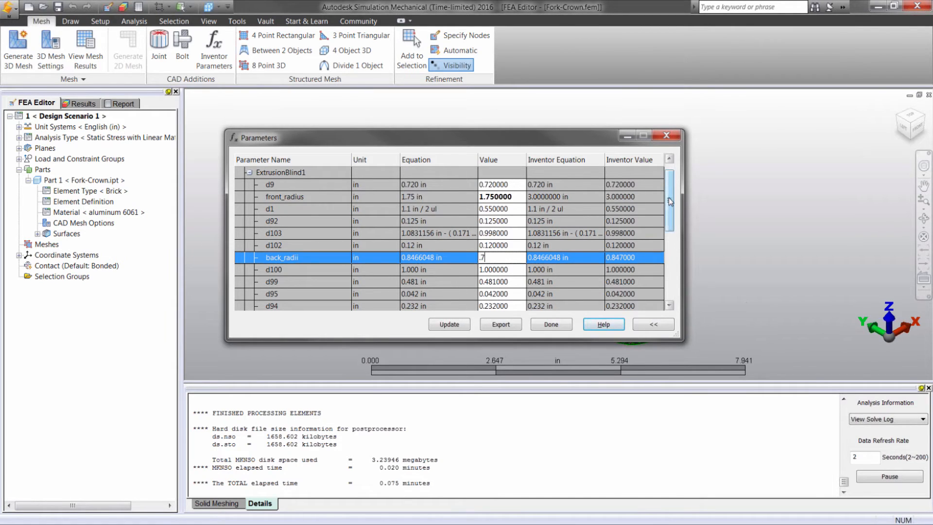
Set the ExtrusionThru1 parameters Bottom_Radius to 1.8 in and HT to 0.6 in.
{"action": "left_click_drag", "start_coordinate": [672, 199], "coordinate": [671, 249]}
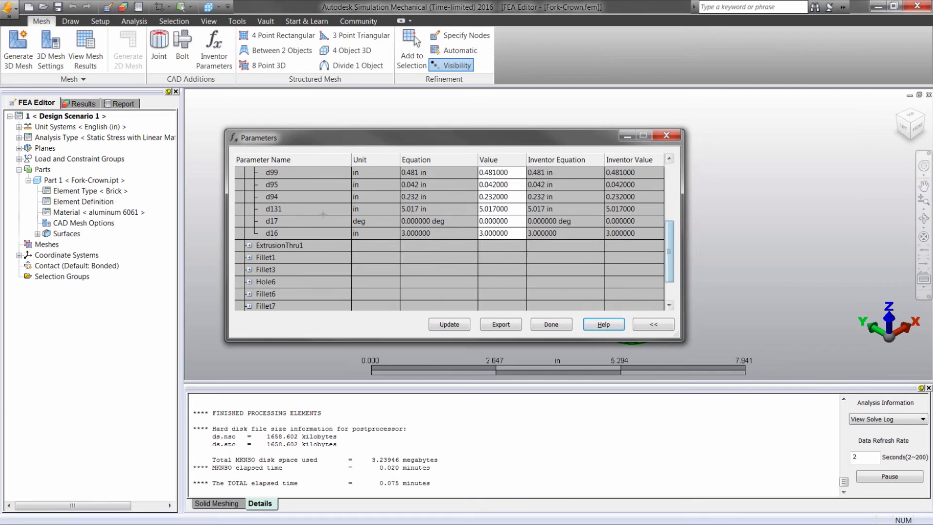
{"action": "left_click", "coordinate": [249, 246]}
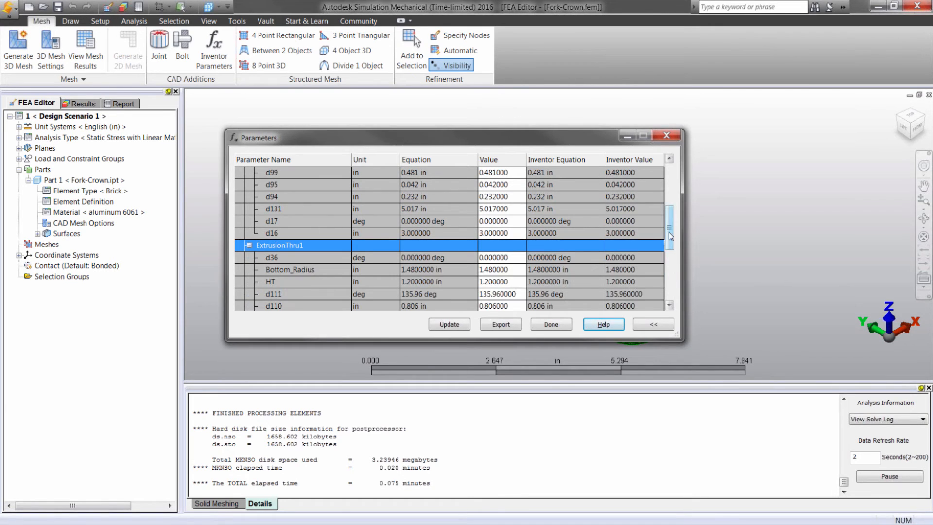
{"action": "left_click_drag", "start_coordinate": [669, 232], "coordinate": [676, 257]}
{"action": "left_click", "coordinate": [347, 209]}
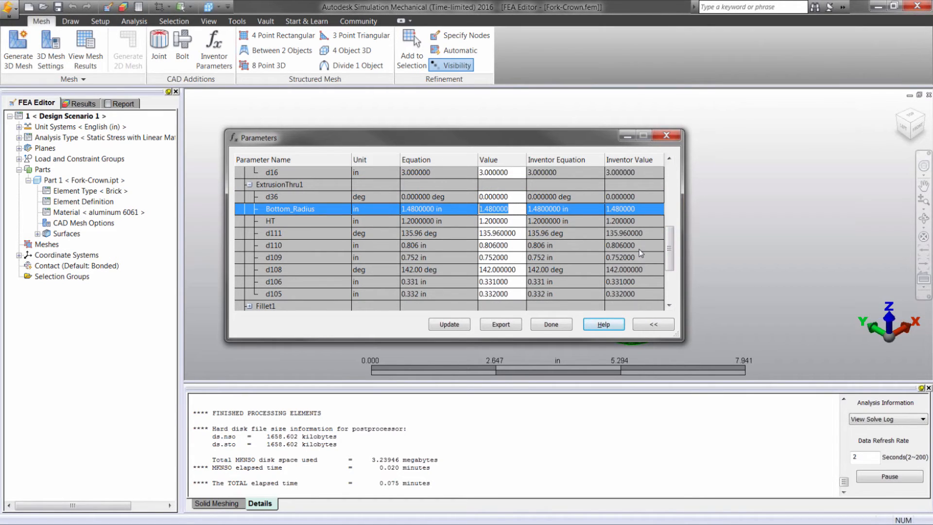
{"action": "type", "text": "1.8"}
{"action": "left_click", "coordinate": [474, 222]}
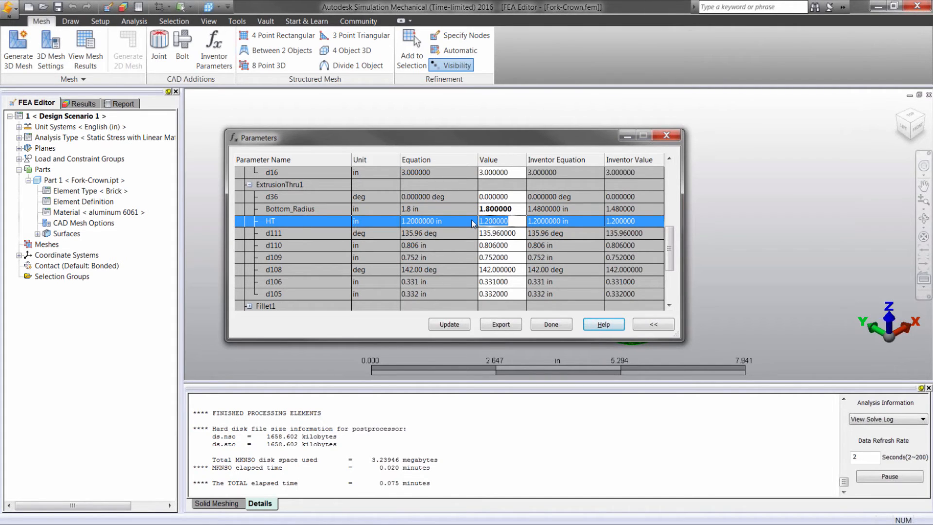
{"action": "type", "text": ".6"}
Update the Fork-Crown model with the changed parameters and close the parameter list.
{"action": "left_click_drag", "start_coordinate": [504, 136], "coordinate": [342, 62]}
{"action": "left_click_drag", "start_coordinate": [255, 80], "coordinate": [300, 168]}
{"action": "left_click_drag", "start_coordinate": [283, 117], "coordinate": [283, 115]}
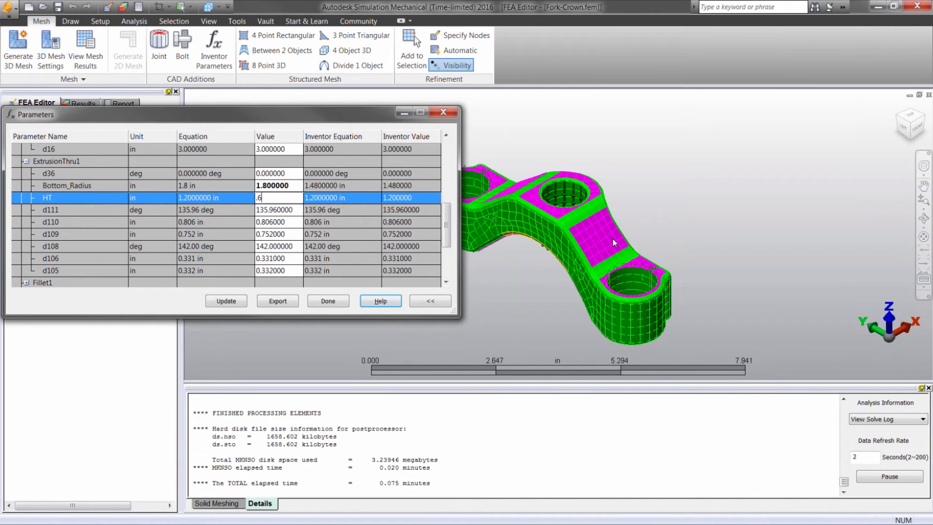
{"action": "left_click", "coordinate": [234, 303]}
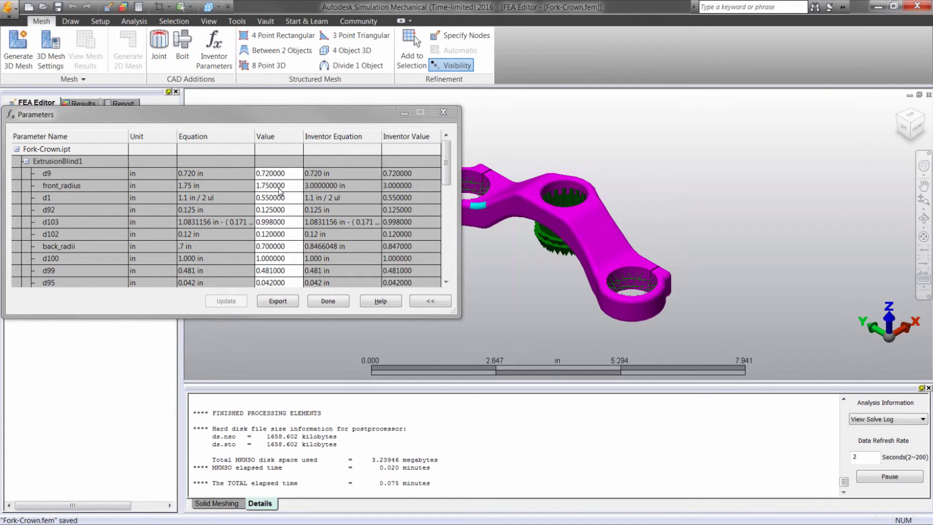
{"action": "left_click", "coordinate": [318, 303]}
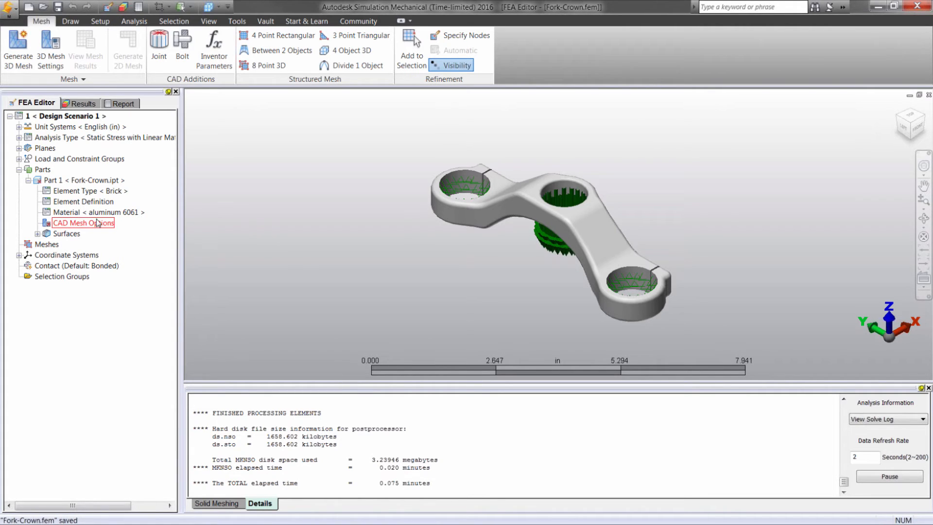
Generate the 3D mesh of the updated Fork-Crown, declining to view the meshing results, and inspect the meshed part.
{"action": "left_click", "coordinate": [18, 49]}
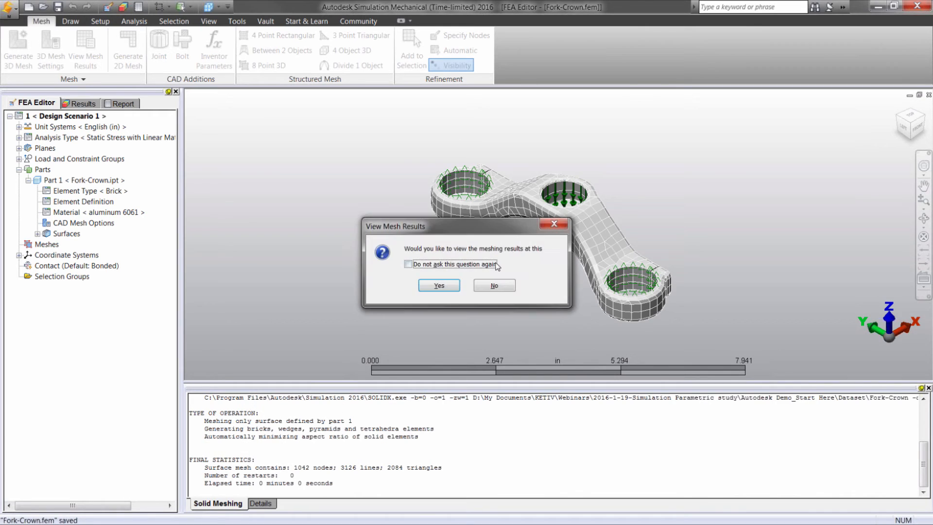
{"action": "left_click", "coordinate": [494, 284]}
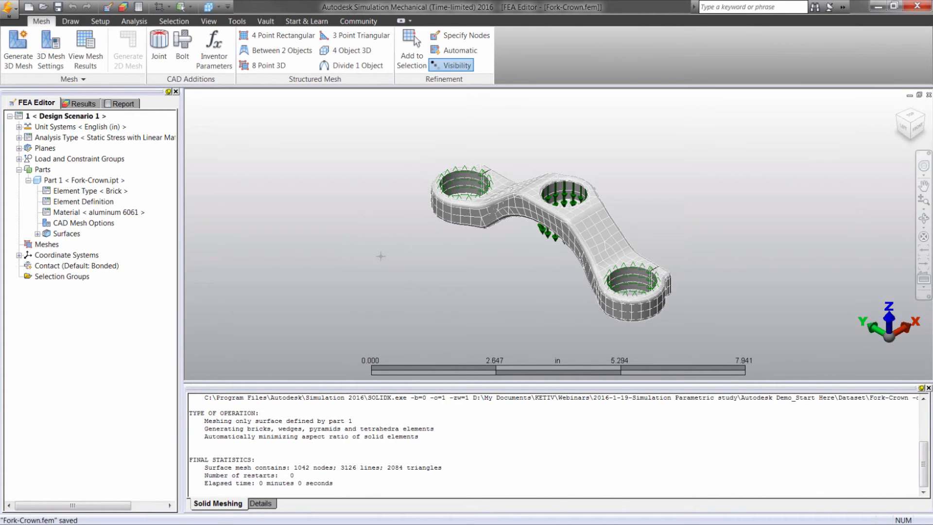
{"action": "scroll", "coordinate": [314, 209], "scroll_direction": "down", "scroll_amount": 1}
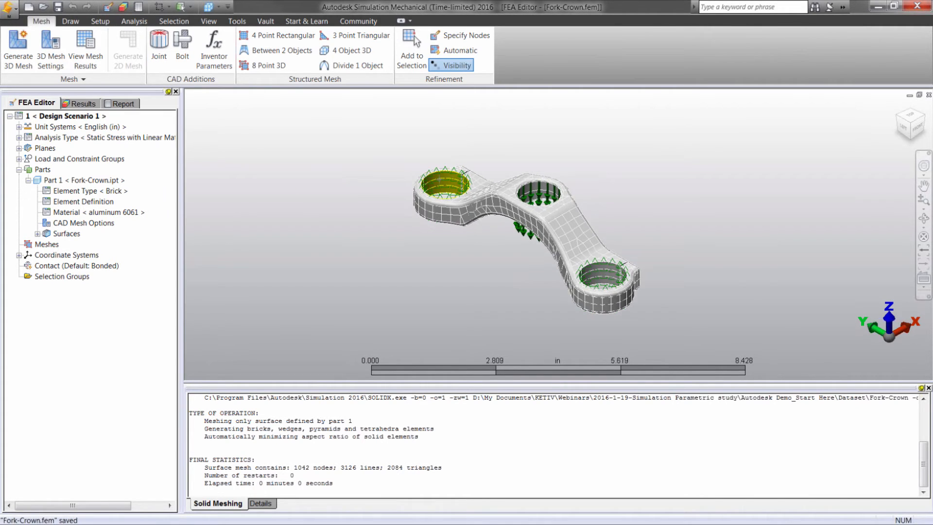
{"action": "scroll", "coordinate": [451, 178], "scroll_direction": "up", "scroll_amount": 5}
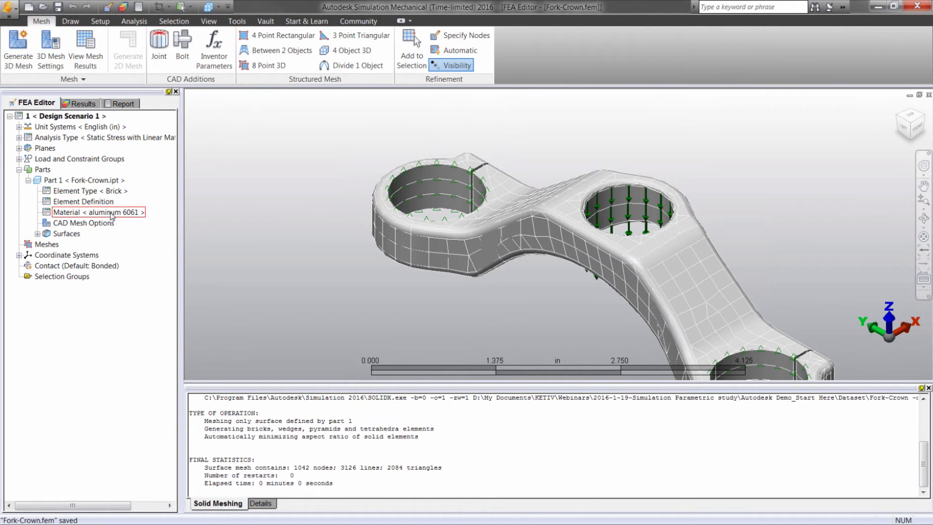
Run the simulation with SimMech and display the von Mises stress contours.
{"action": "left_click", "coordinate": [134, 21]}
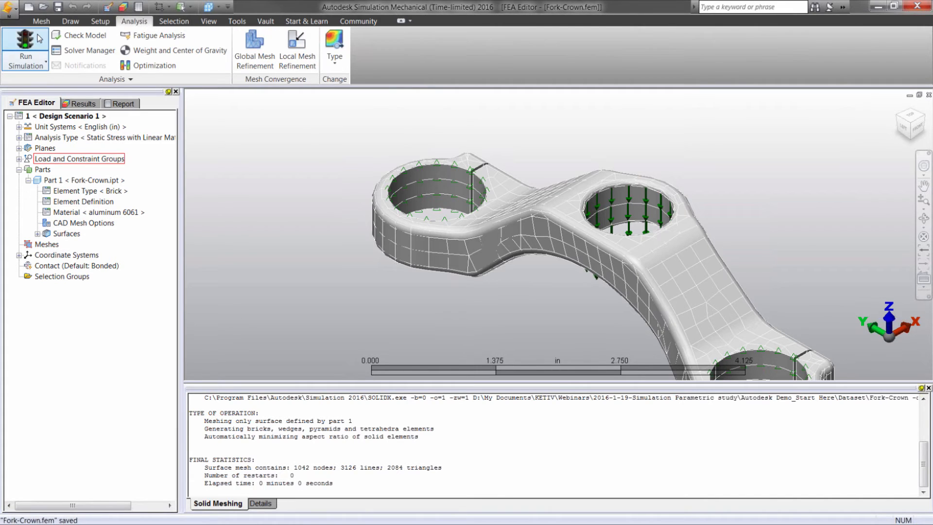
{"action": "left_click", "coordinate": [38, 39]}
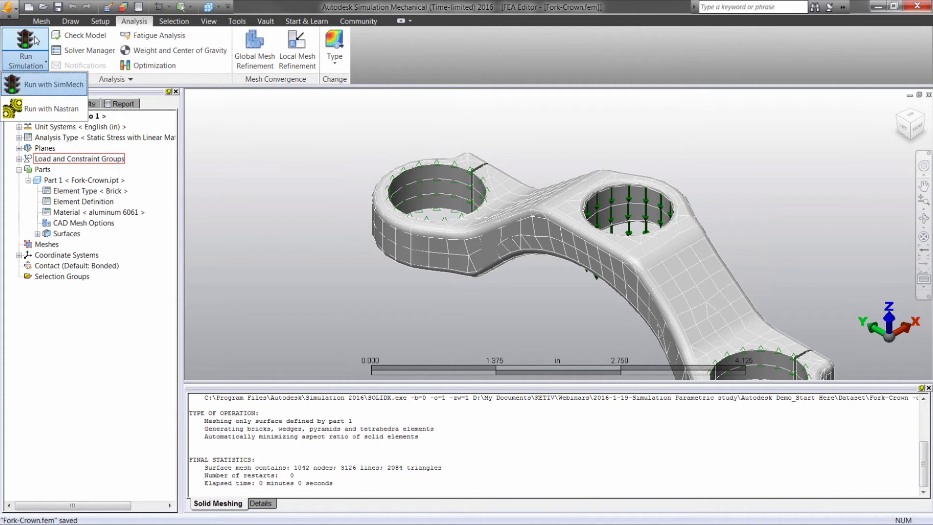
{"action": "left_click", "coordinate": [53, 84]}
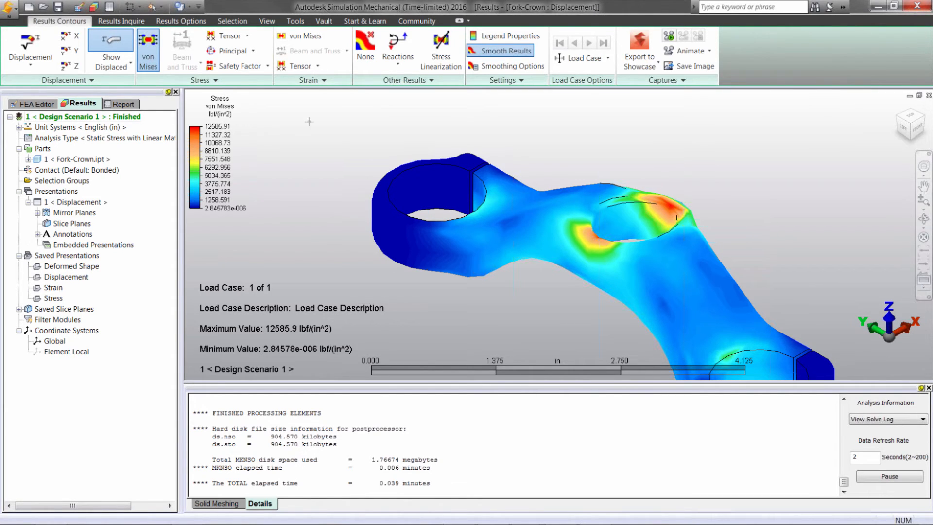
Examine the range settings of the von Mises plot without changing them, and display the displacement magnitude contours.
{"action": "left_click", "coordinate": [496, 39]}
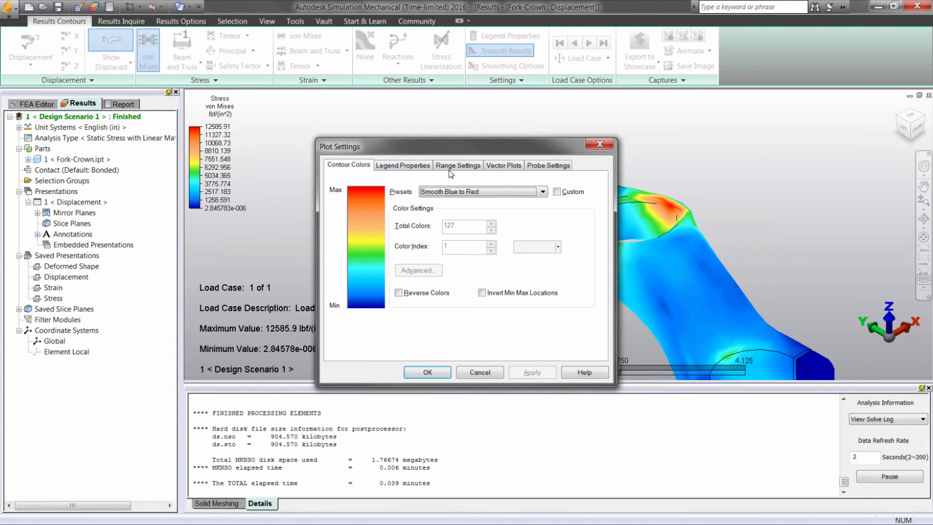
{"action": "left_click", "coordinate": [413, 165]}
{"action": "left_click", "coordinate": [458, 165]}
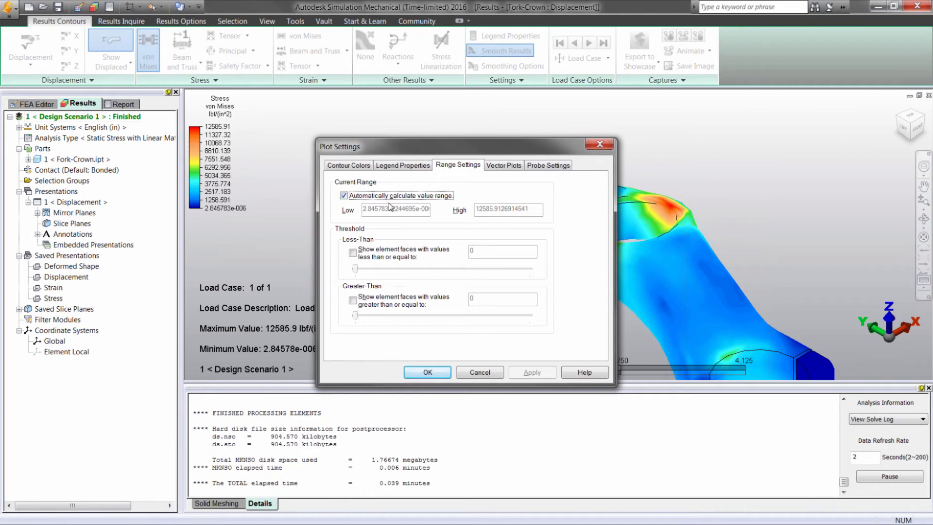
{"action": "left_click", "coordinate": [599, 144]}
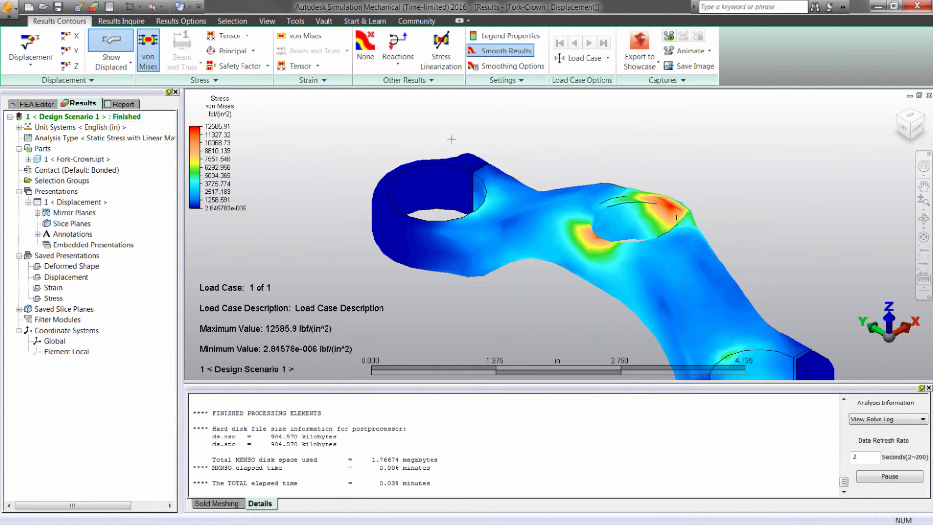
{"action": "left_click", "coordinate": [30, 47]}
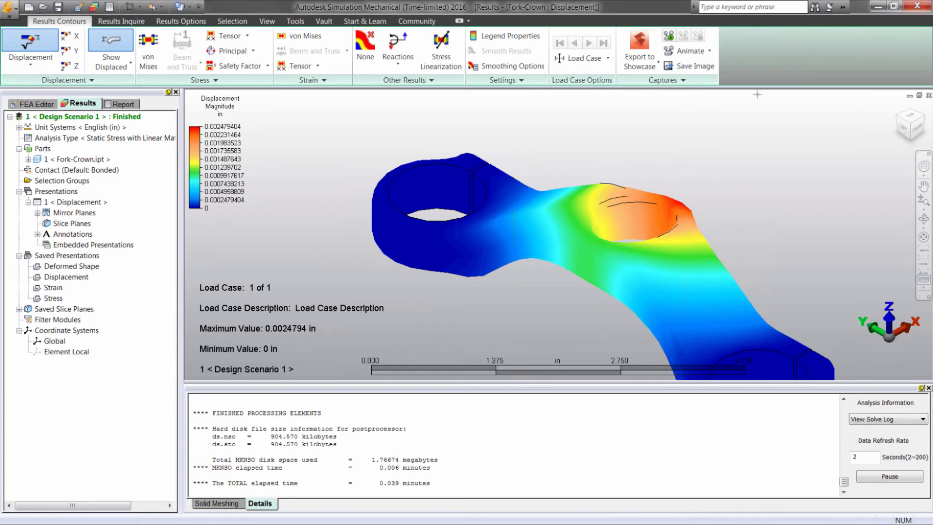
Close Simulation Mechanical and relaunch the active Fork-Crown model from Inventor, importing its 3D sketches.
{"action": "left_click", "coordinate": [917, 8]}
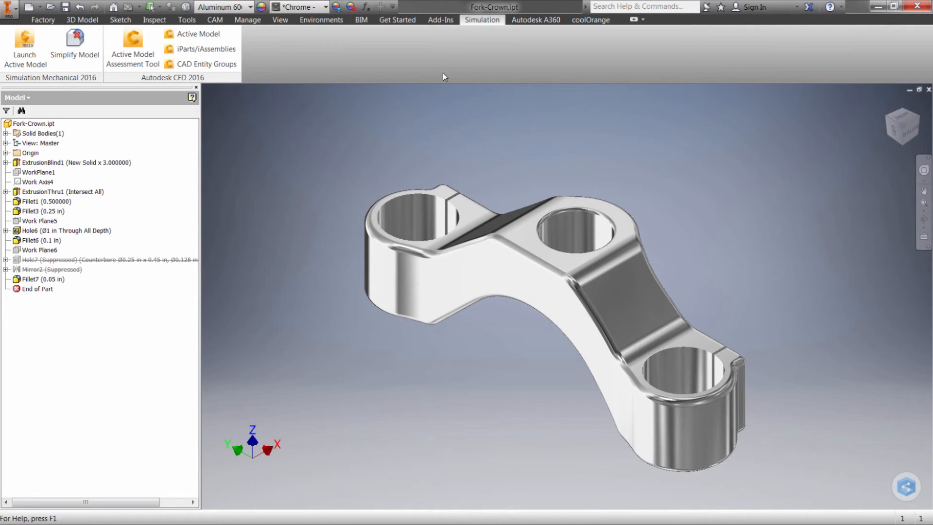
{"action": "left_click", "coordinate": [17, 56]}
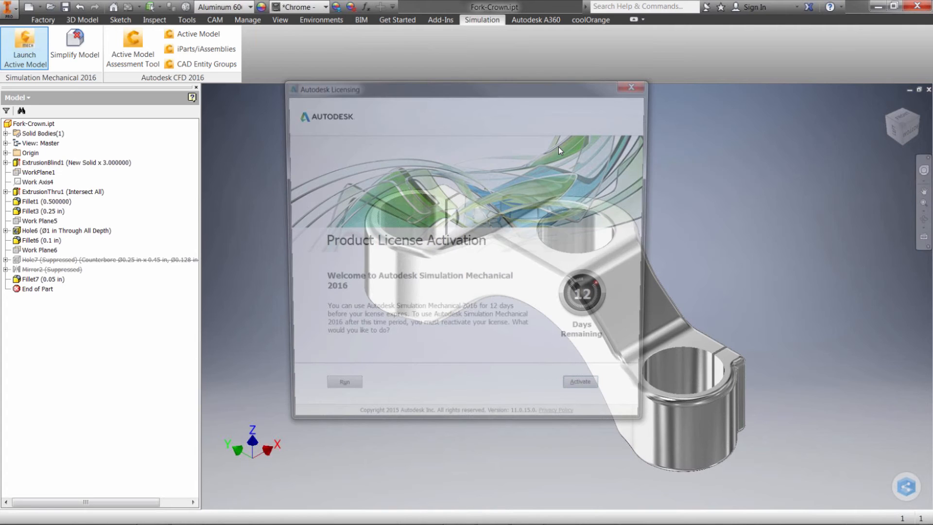
{"action": "left_click", "coordinate": [347, 395]}
{"action": "left_click", "coordinate": [521, 293]}
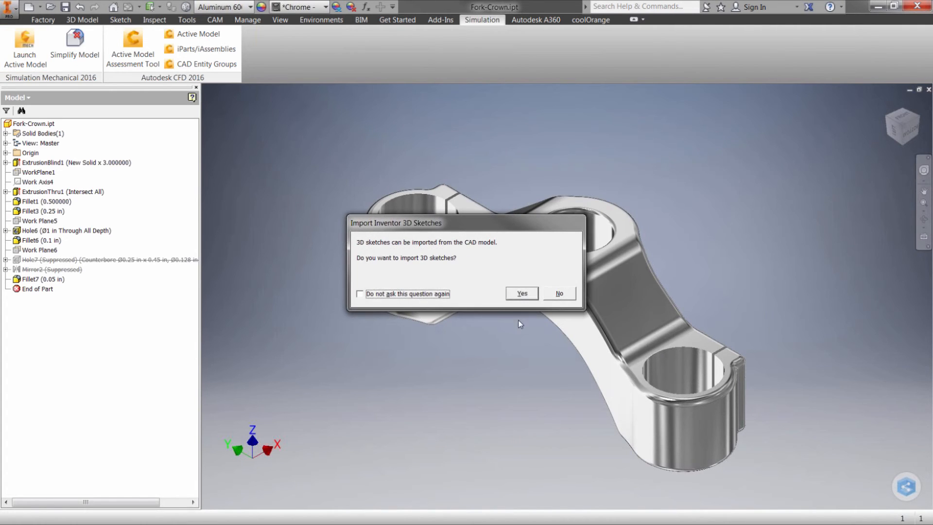
{"action": "left_click", "coordinate": [521, 294]}
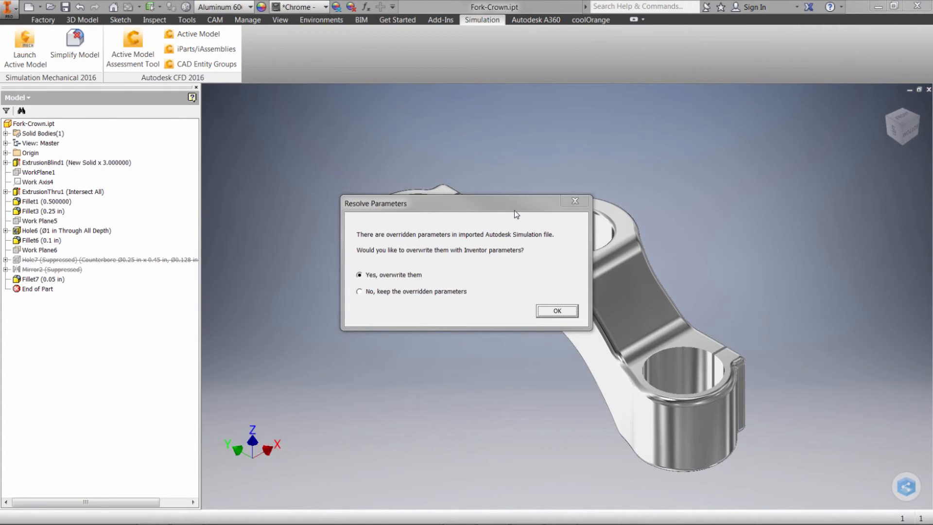
Overwrite the overridden simulation parameters with the Inventor parameters, import the CAD part names and maximize Simulation Mechanical.
{"action": "left_click", "coordinate": [557, 312]}
{"action": "left_click", "coordinate": [552, 315]}
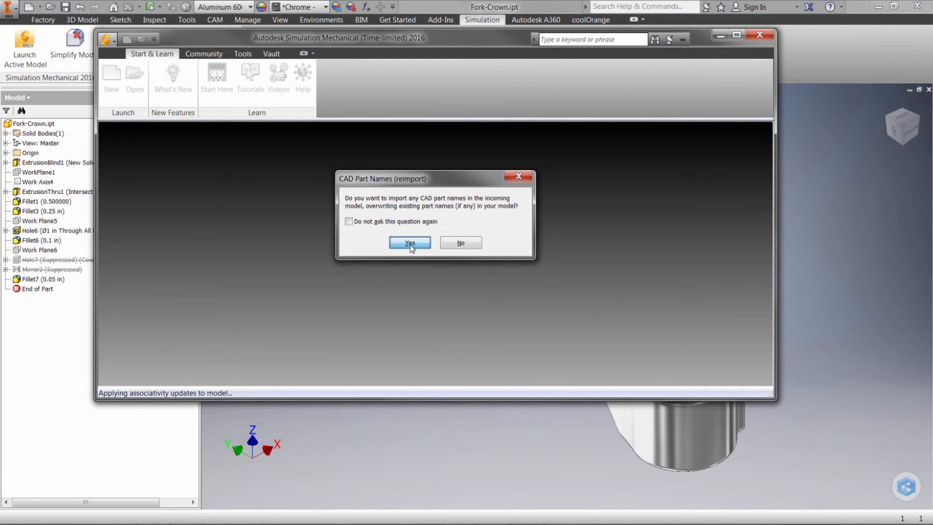
{"action": "left_click", "coordinate": [410, 243]}
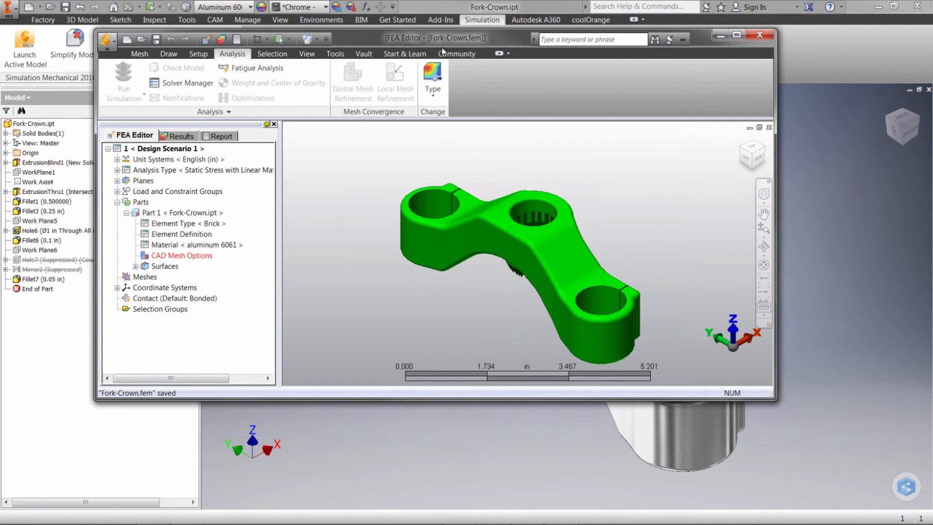
{"action": "double_click", "coordinate": [448, 39]}
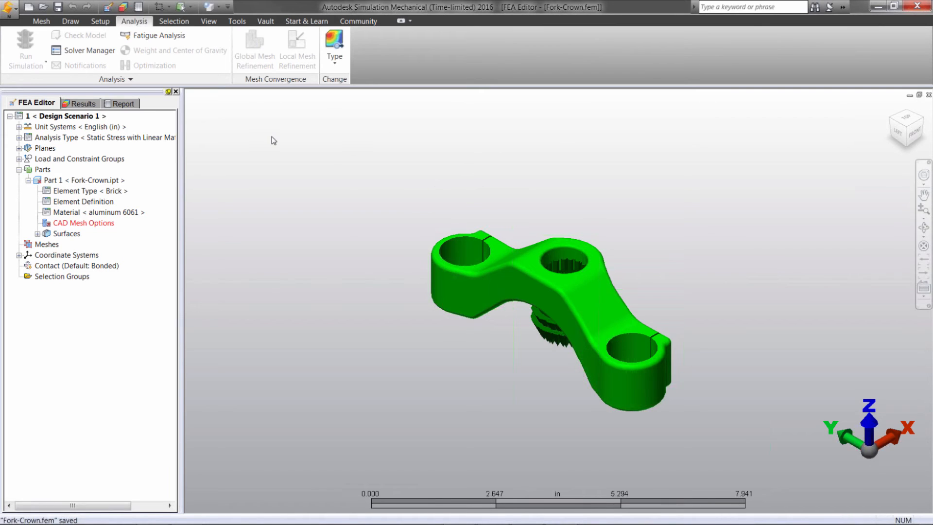
Generate the 3D mesh of the reimported Fork-Crown and run the simulation.
{"action": "left_click", "coordinate": [41, 21]}
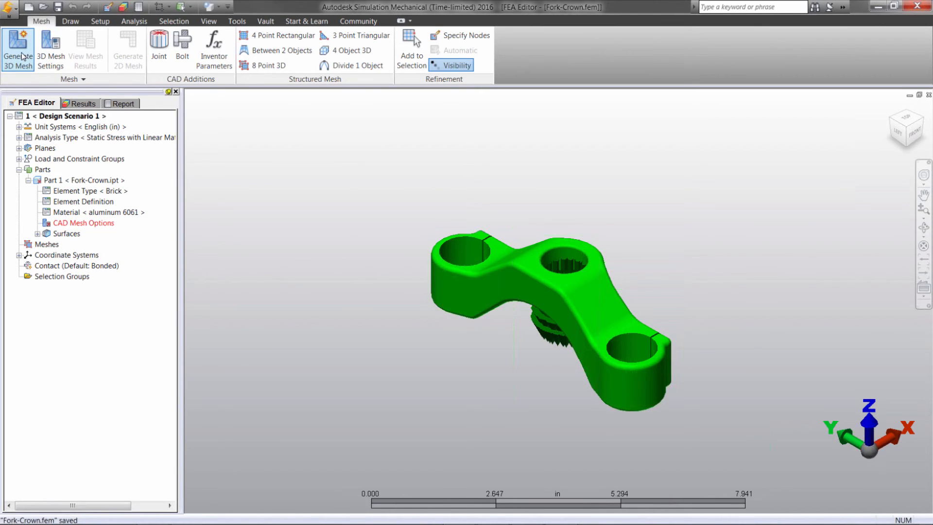
{"action": "left_click", "coordinate": [20, 58]}
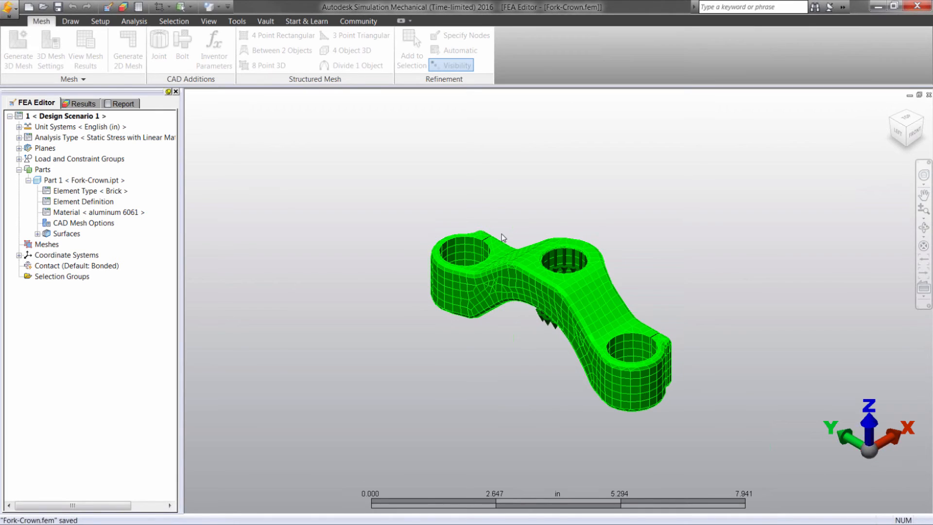
{"action": "left_click", "coordinate": [134, 21]}
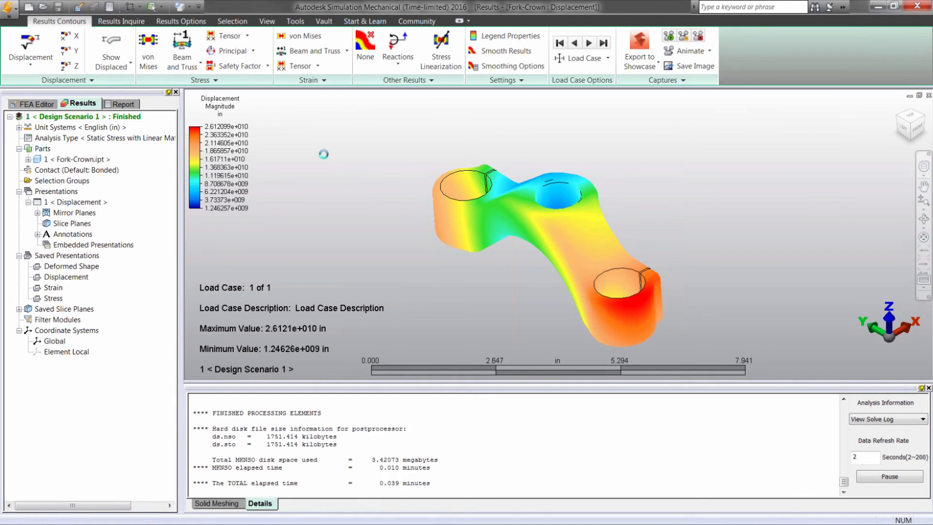
Return to the FEA Editor, start a parametric study and select the HT parameter of ExtrusionThru1 for it.
{"action": "left_click", "coordinate": [44, 104]}
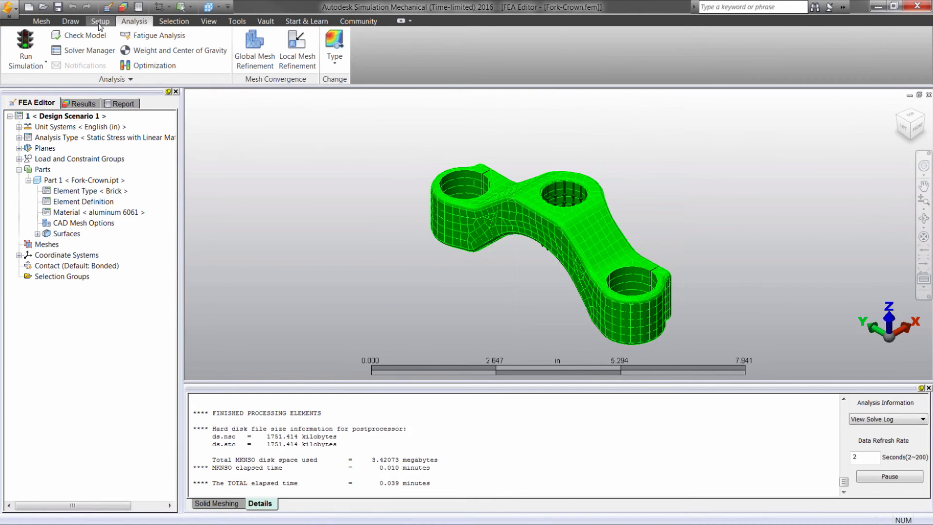
{"action": "left_click", "coordinate": [98, 21]}
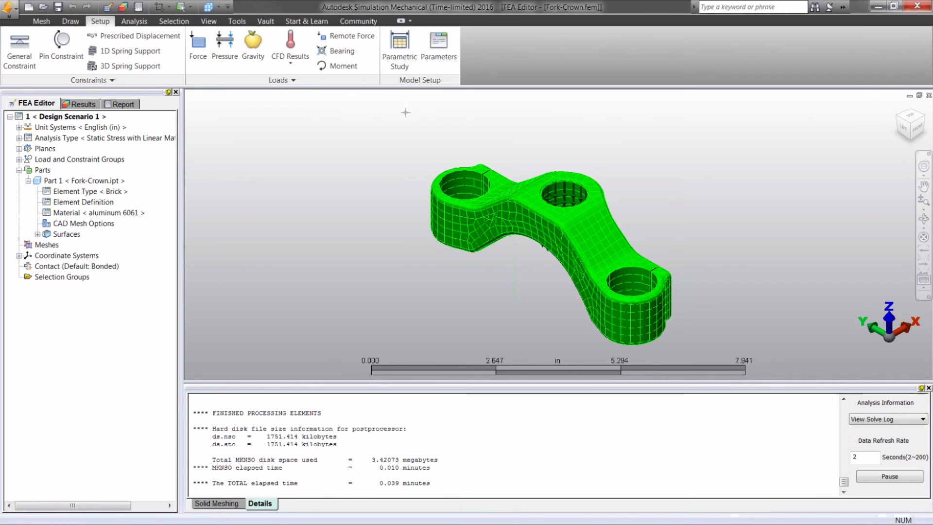
{"action": "left_click", "coordinate": [400, 67]}
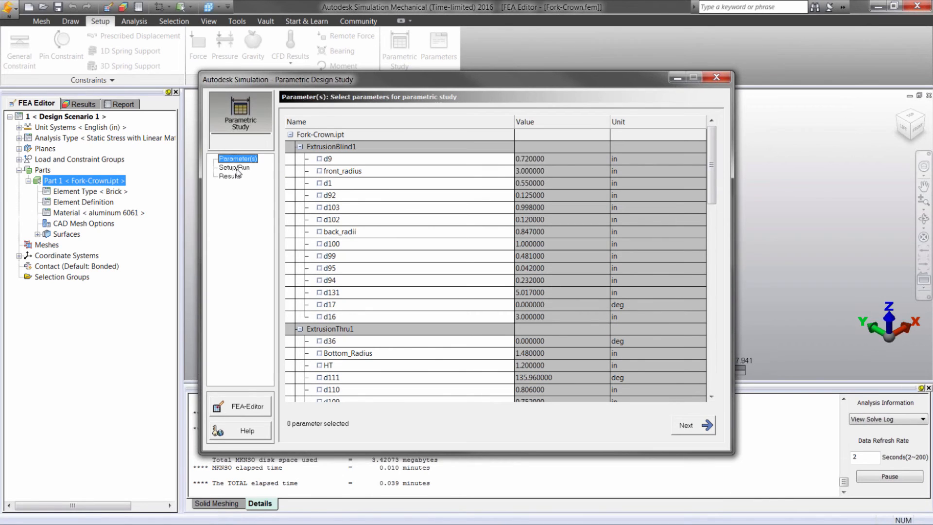
{"action": "left_click", "coordinate": [324, 366]}
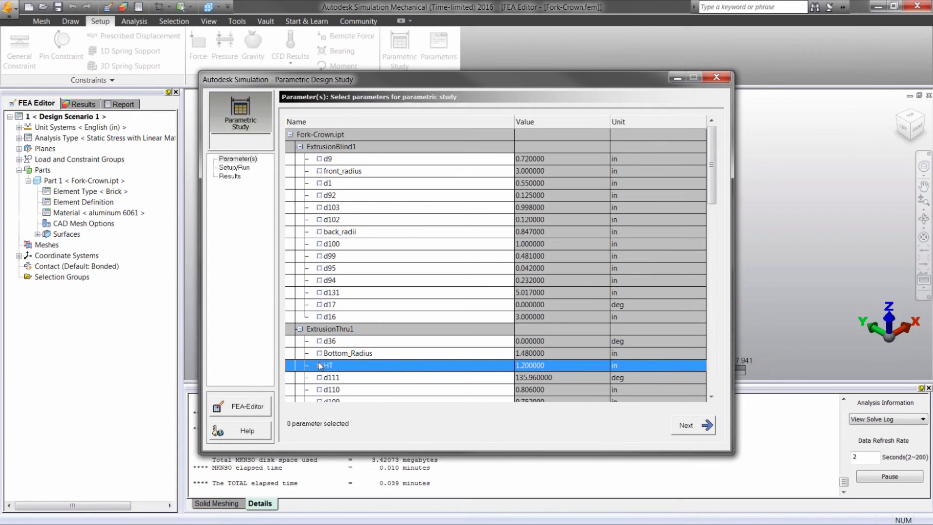
{"action": "left_click", "coordinate": [320, 365]}
Add a second study value for HT after 1.2 in, separated by a semicolon, and run the parametric study.
{"action": "left_click", "coordinate": [246, 170]}
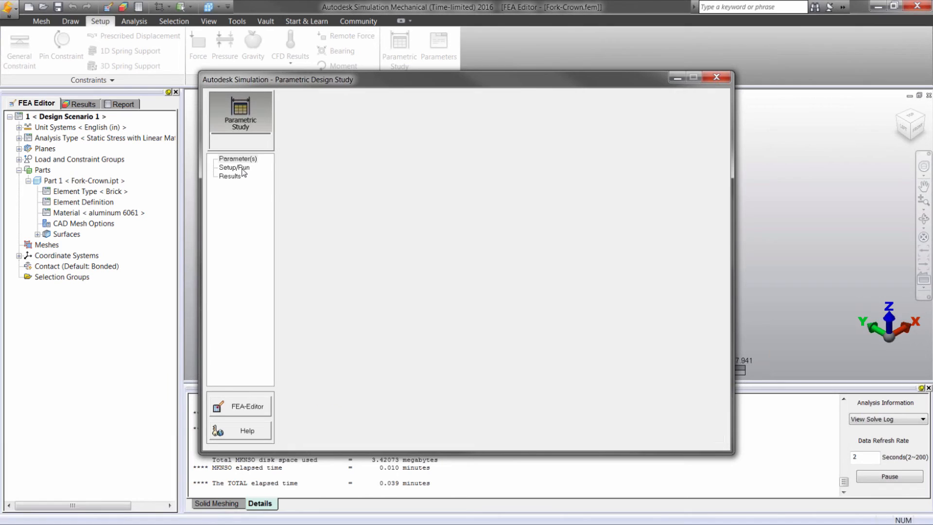
{"action": "left_click", "coordinate": [598, 136]}
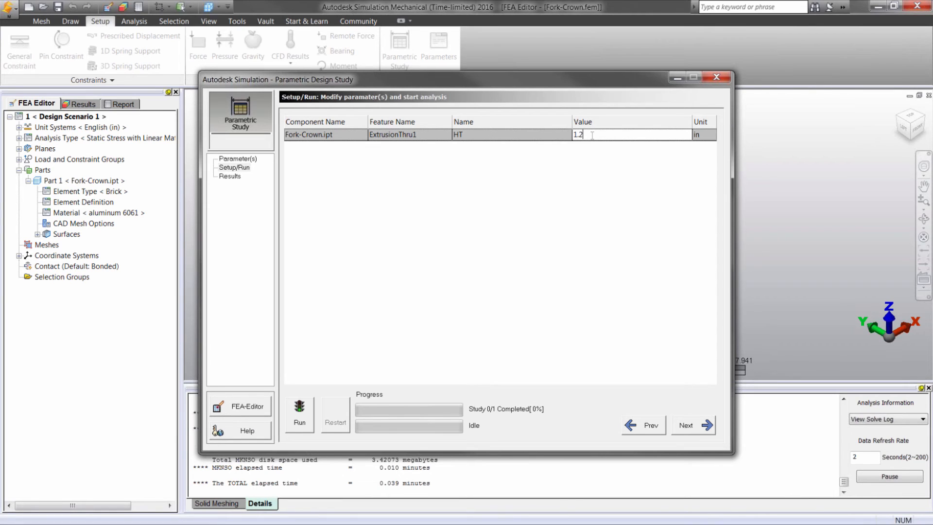
{"action": "type", "text": ";6"}
{"action": "left_click", "coordinate": [298, 418]}
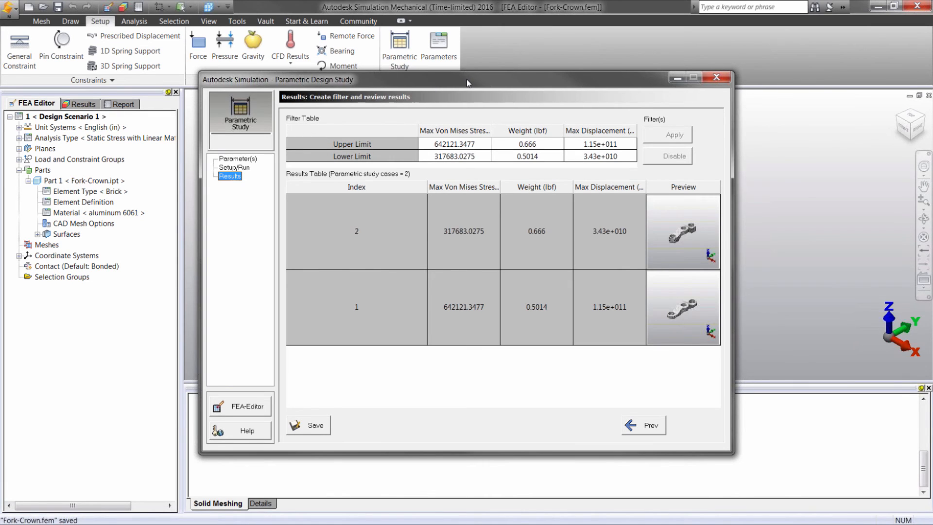
Open the maximum displacement's upper filter limit for editing in the study results, and save the parametric study.
{"action": "left_click_drag", "start_coordinate": [467, 80], "coordinate": [462, 99]}
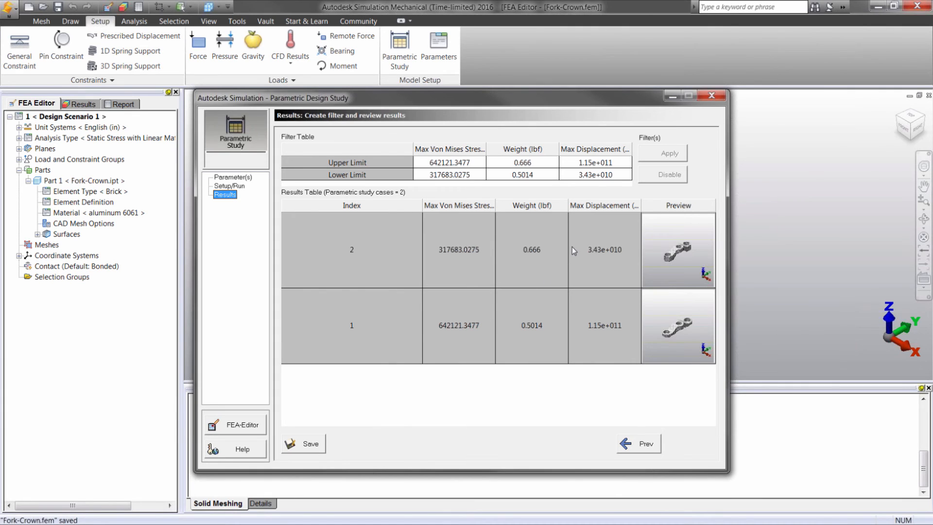
{"action": "left_click", "coordinate": [582, 162]}
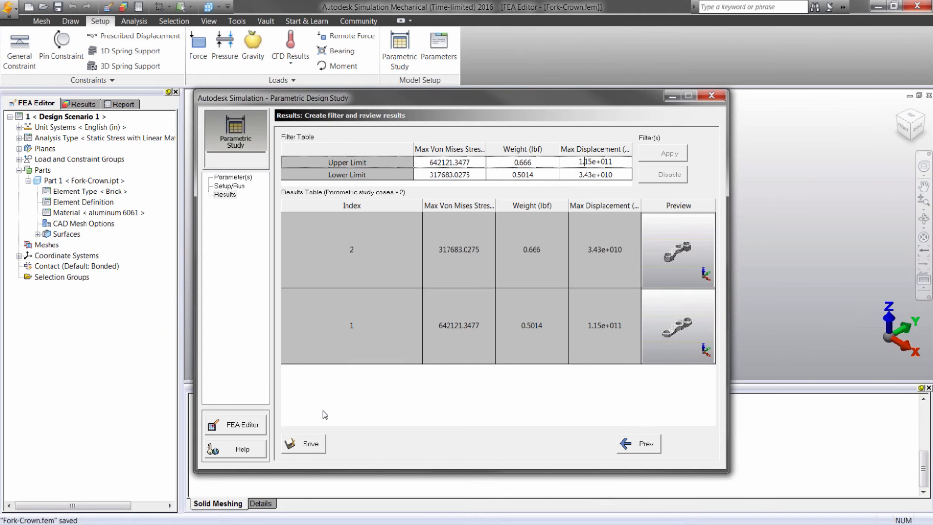
{"action": "left_click", "coordinate": [310, 447]}
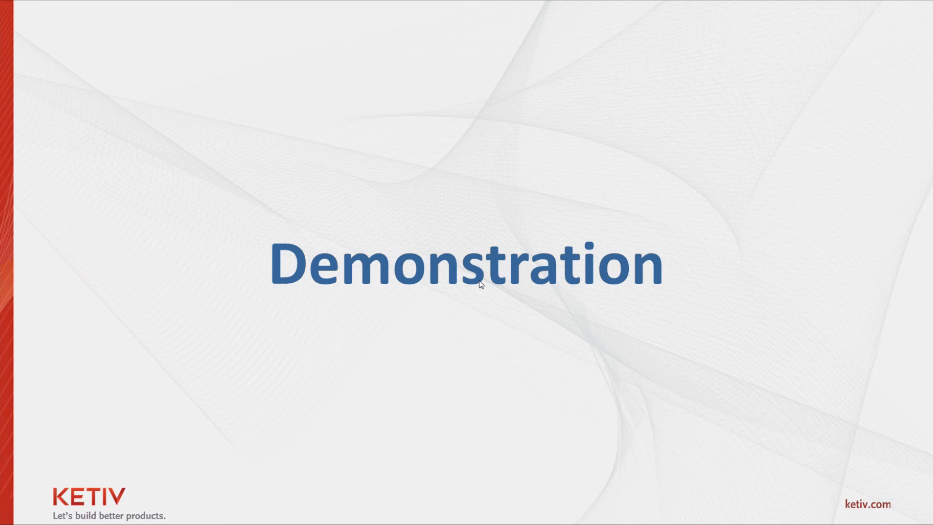
{"action": "left_click", "coordinate": [480, 281]}
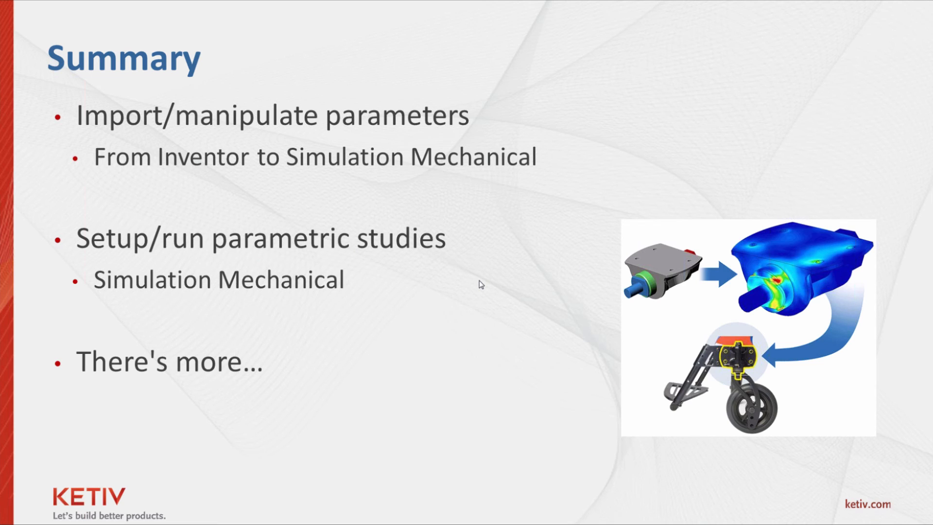